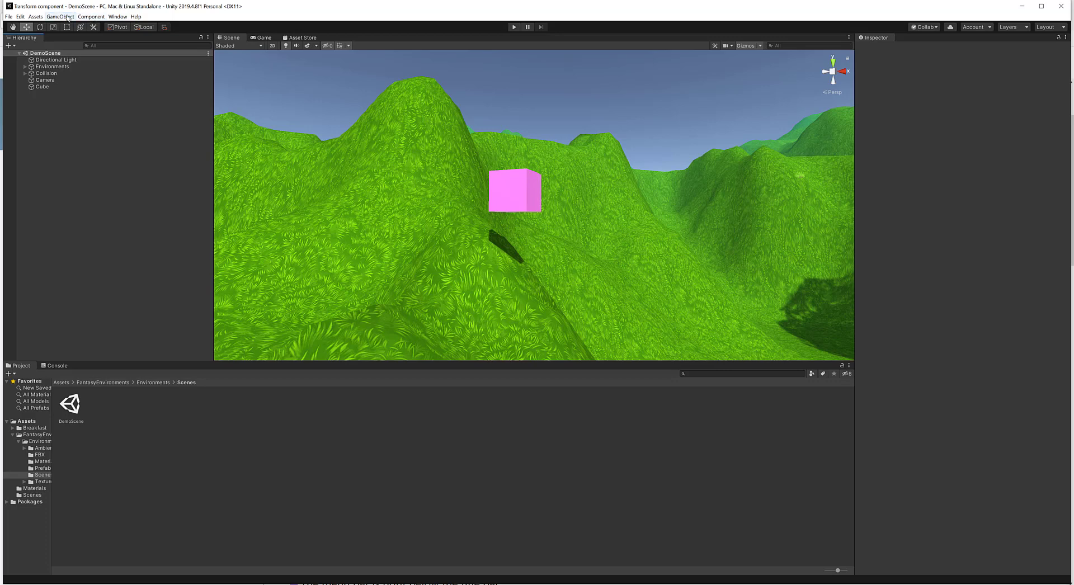
click(67, 17)
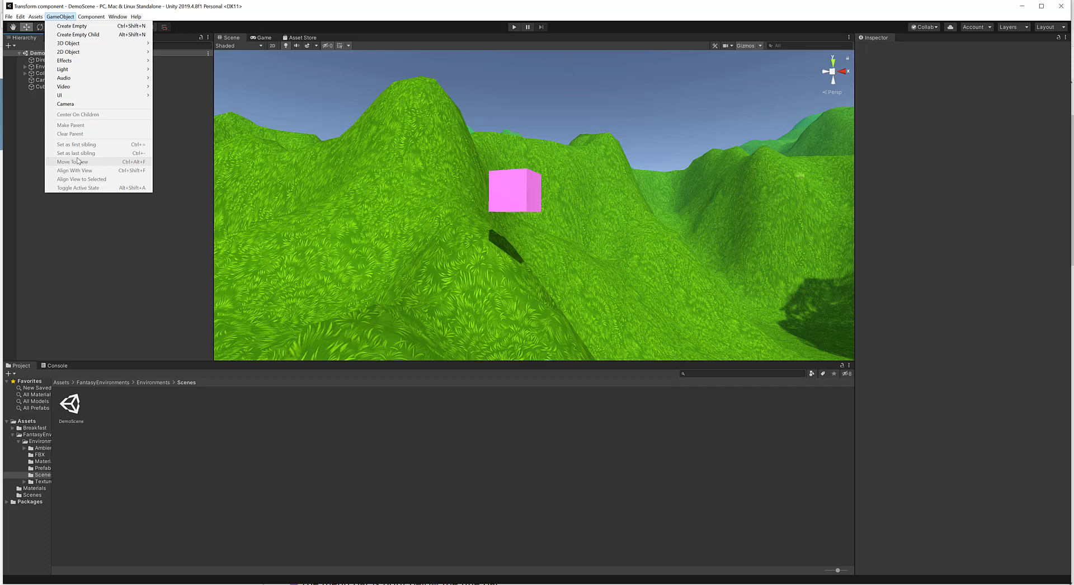
click(142, 242)
click(42, 87)
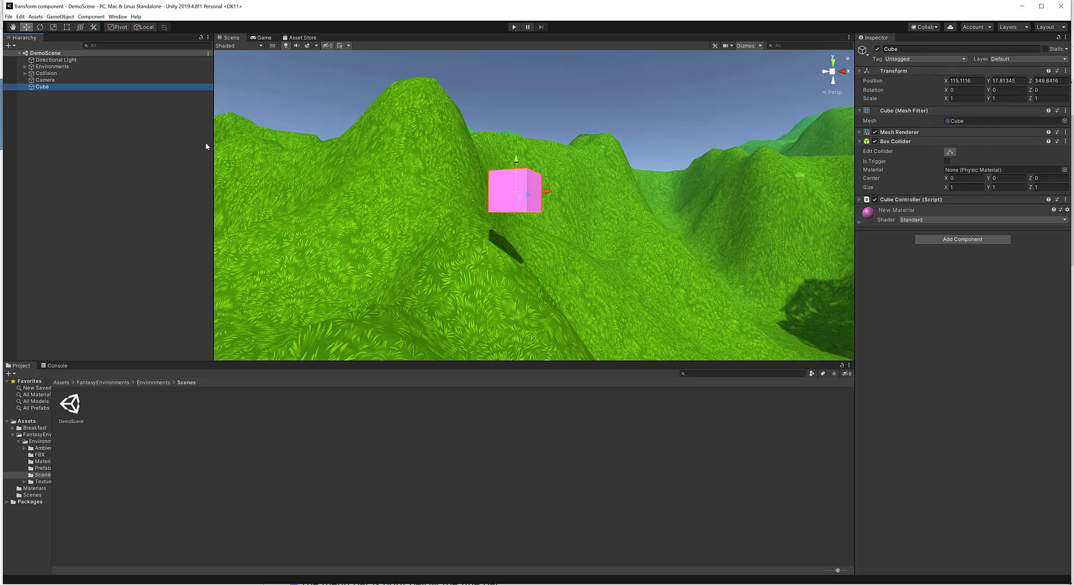
click(60, 111)
right_click(51, 106)
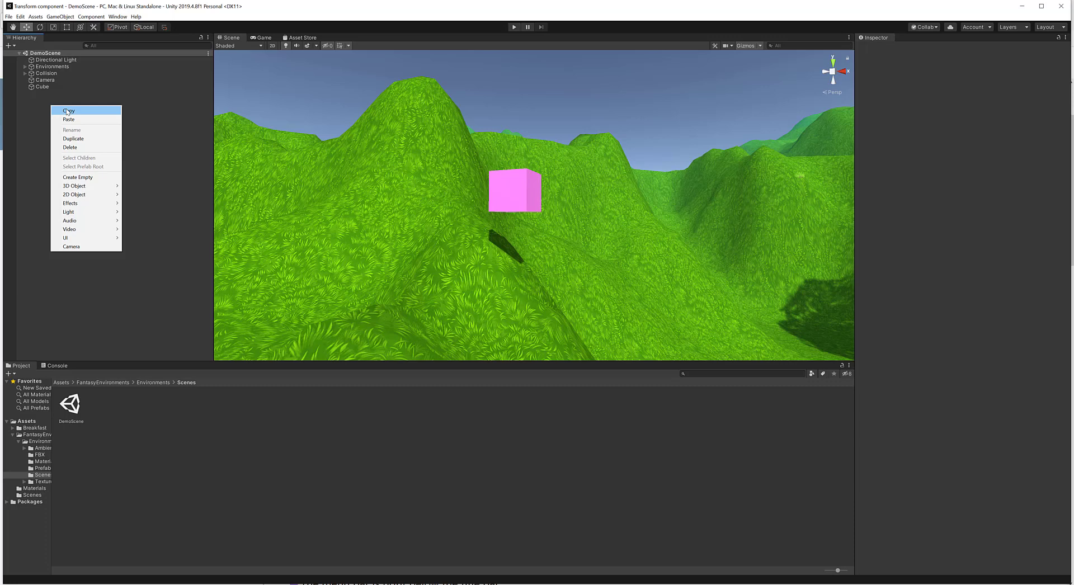
mouse_move(99, 189)
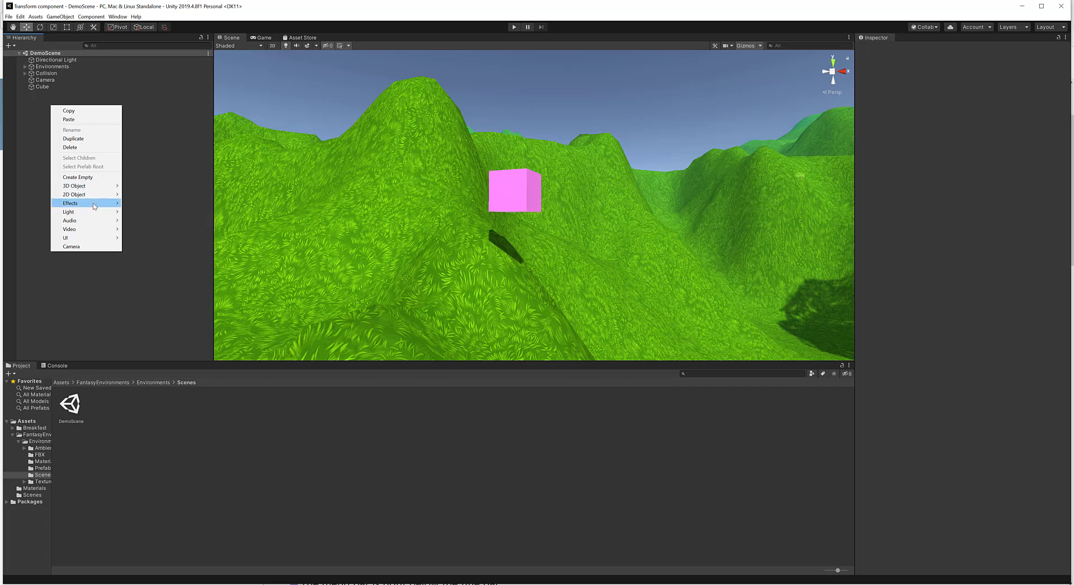
click(146, 147)
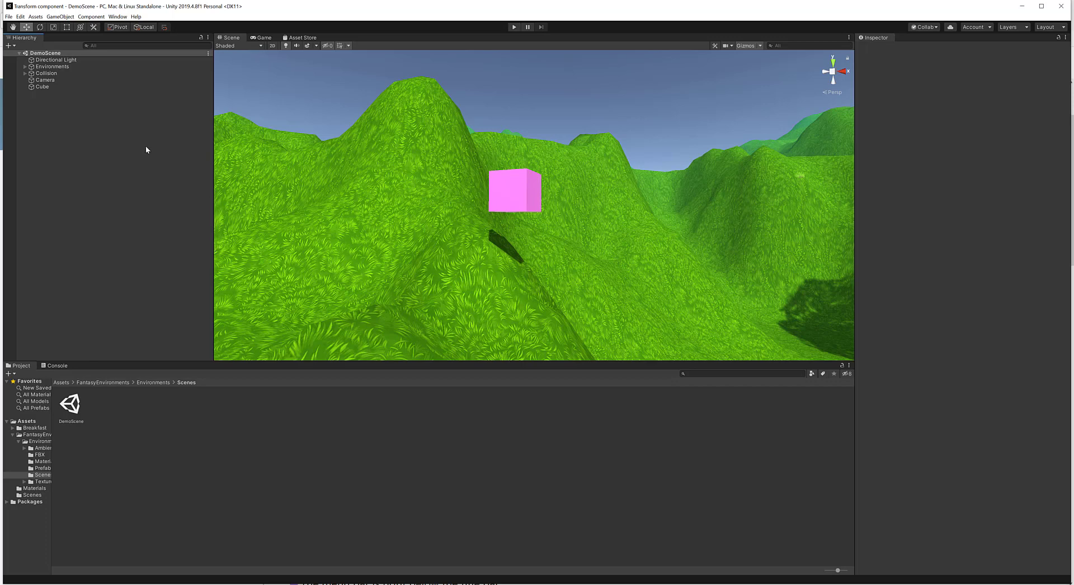
- Create an empty GameObject in the scene and move it along the X axis to about 117.8
click(69, 17)
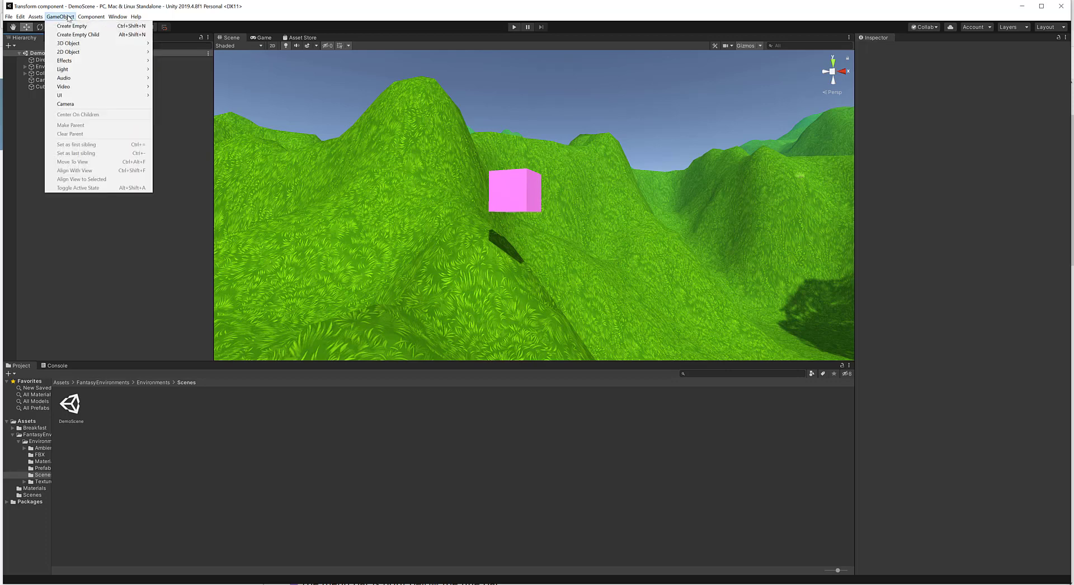
mouse_move(88, 49)
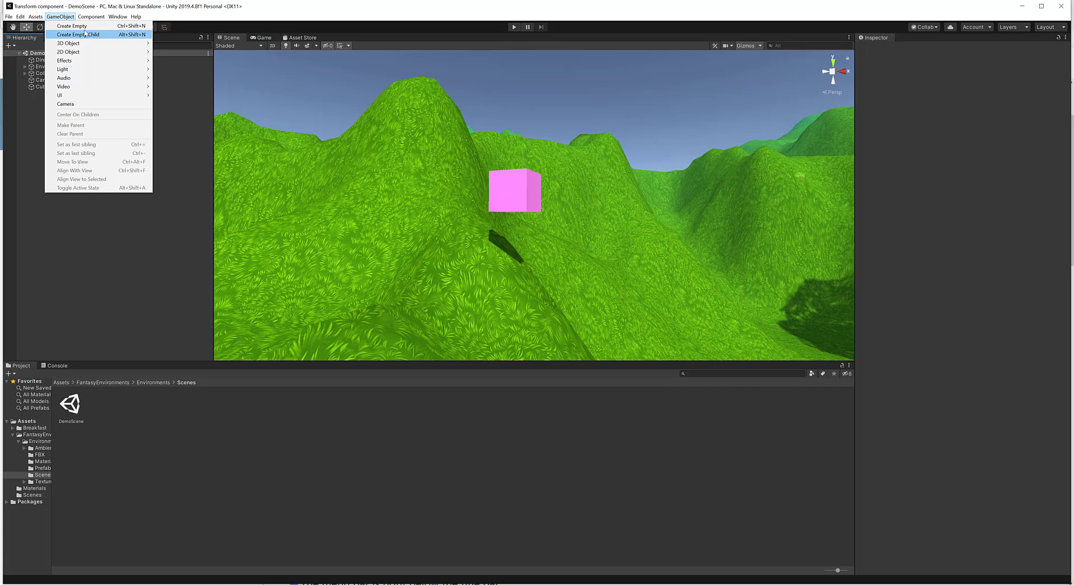
click(85, 27)
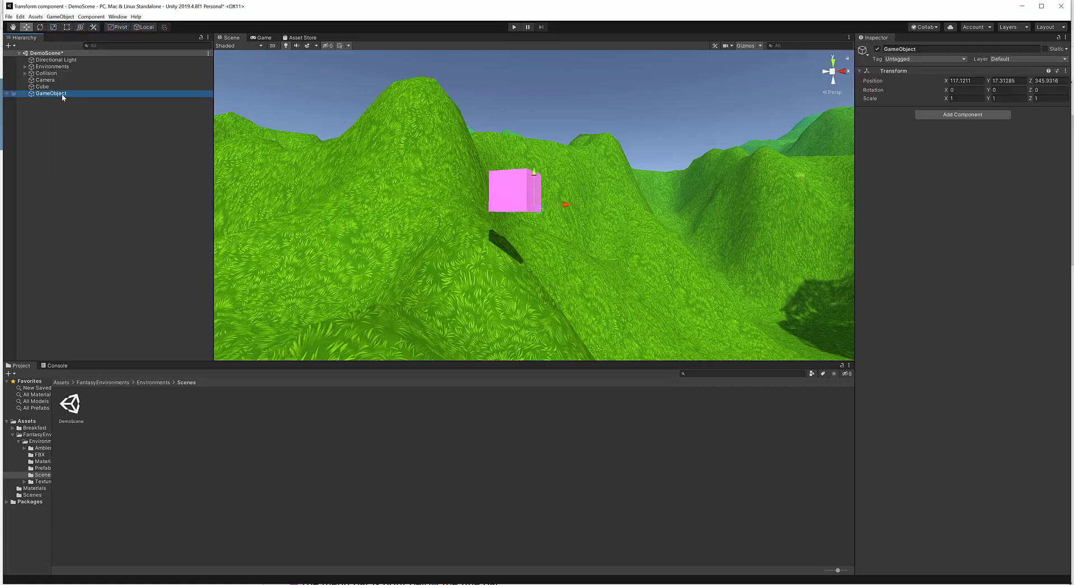
click(62, 93)
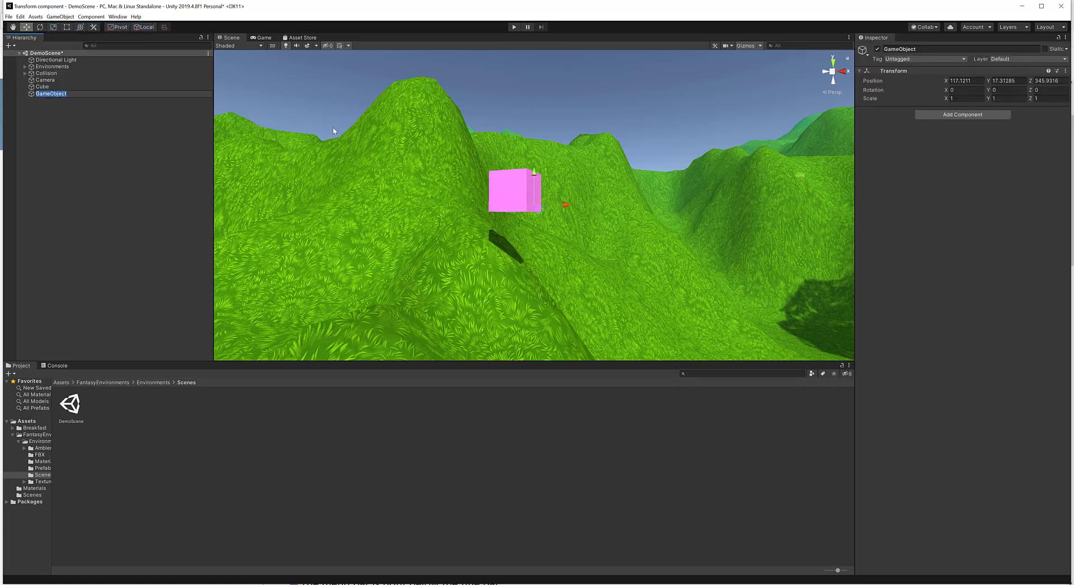
click(80, 114)
click(66, 94)
drag(564, 205, 596, 213)
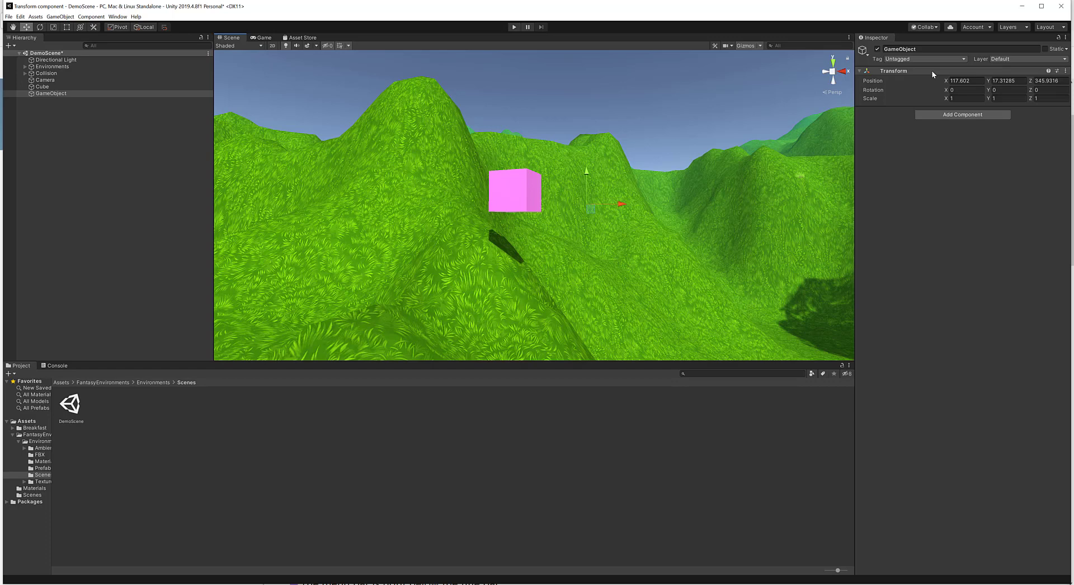
- Try making Cube a child of the empty GameObject and undo the parenting
drag(42, 87, 50, 95)
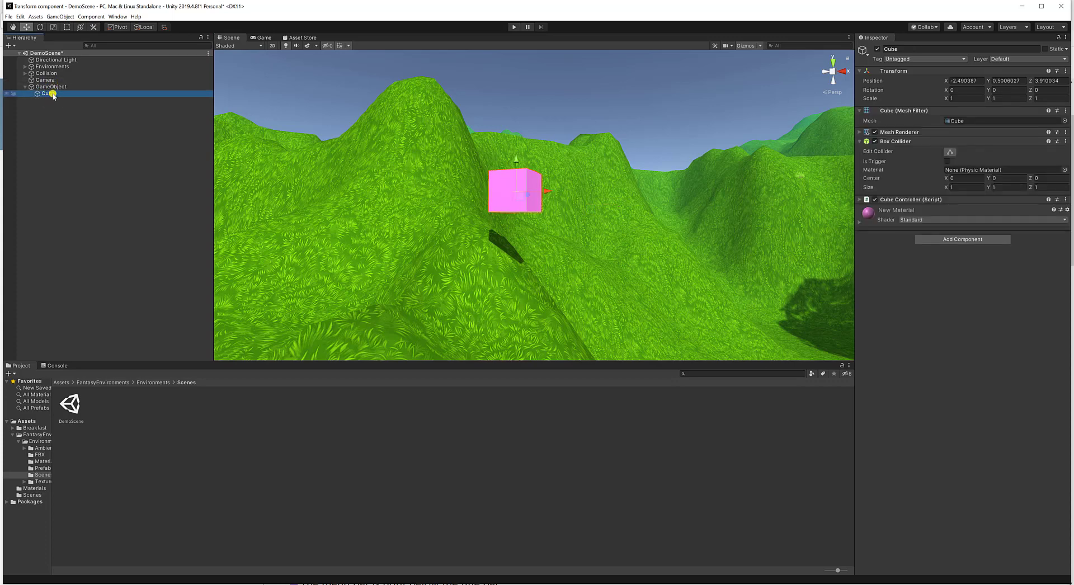
click(93, 128)
key(ctrl+z)
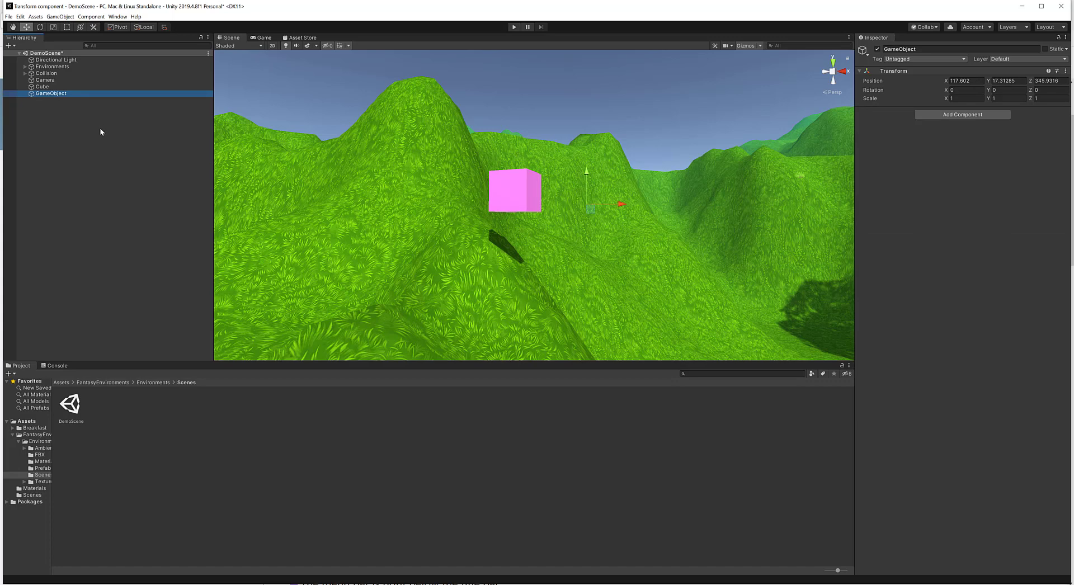
- Create a new 3D cube at the root of DemoScene
click(60, 17)
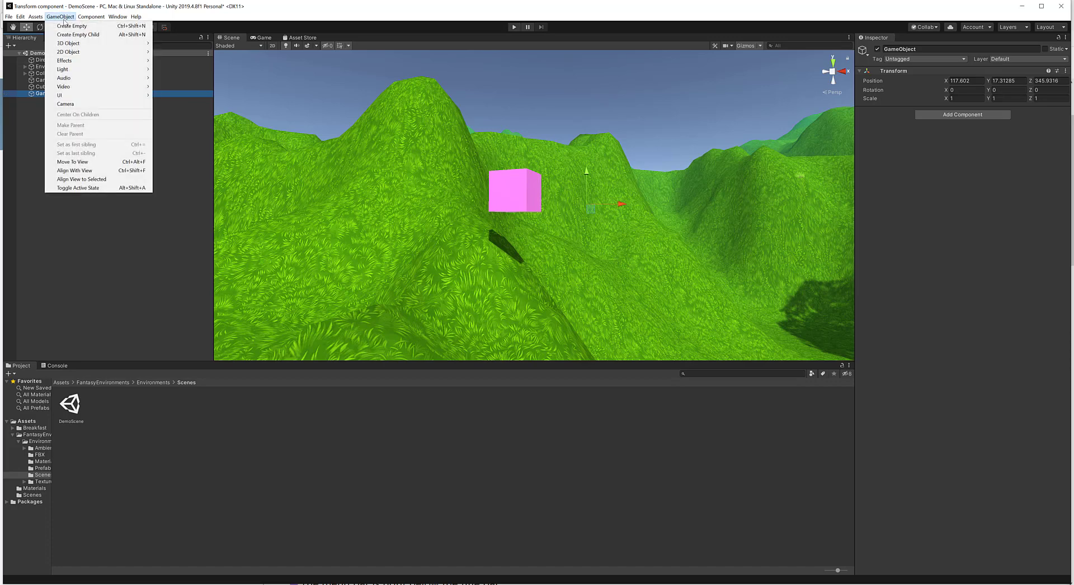
mouse_move(68, 46)
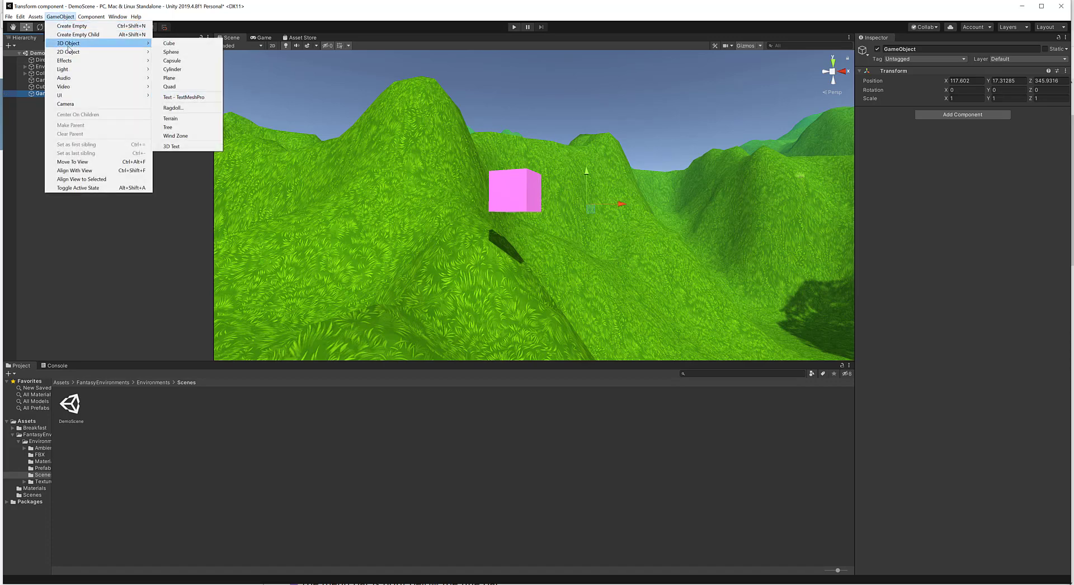
click(168, 44)
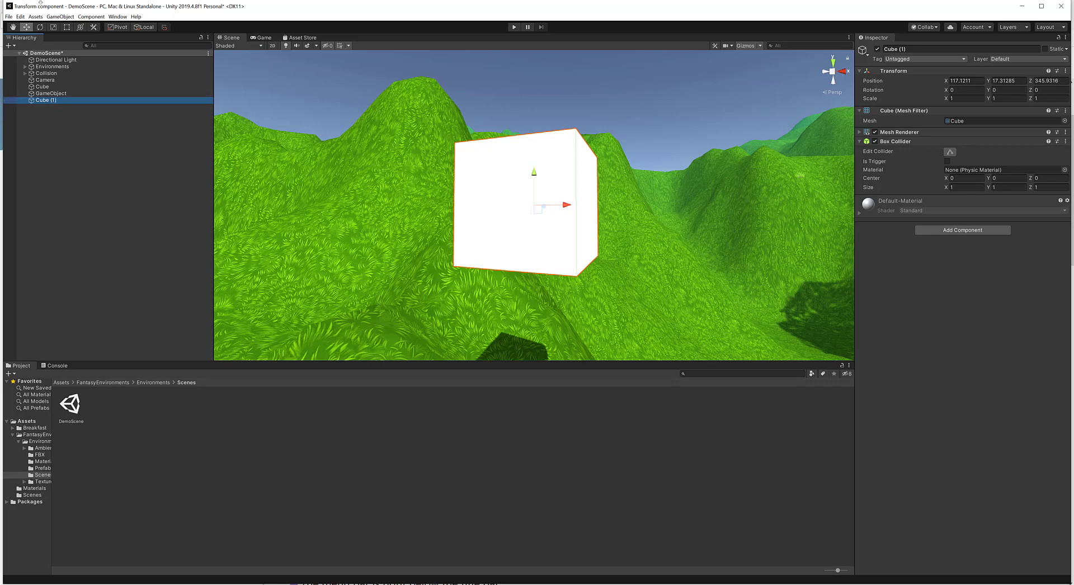
click(58, 17)
mouse_move(67, 53)
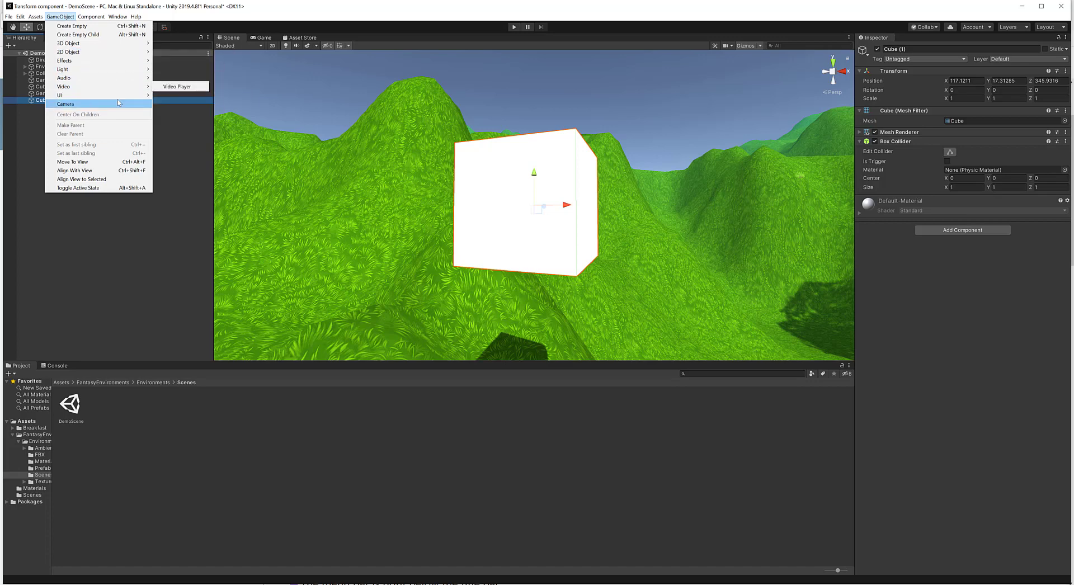
mouse_move(111, 65)
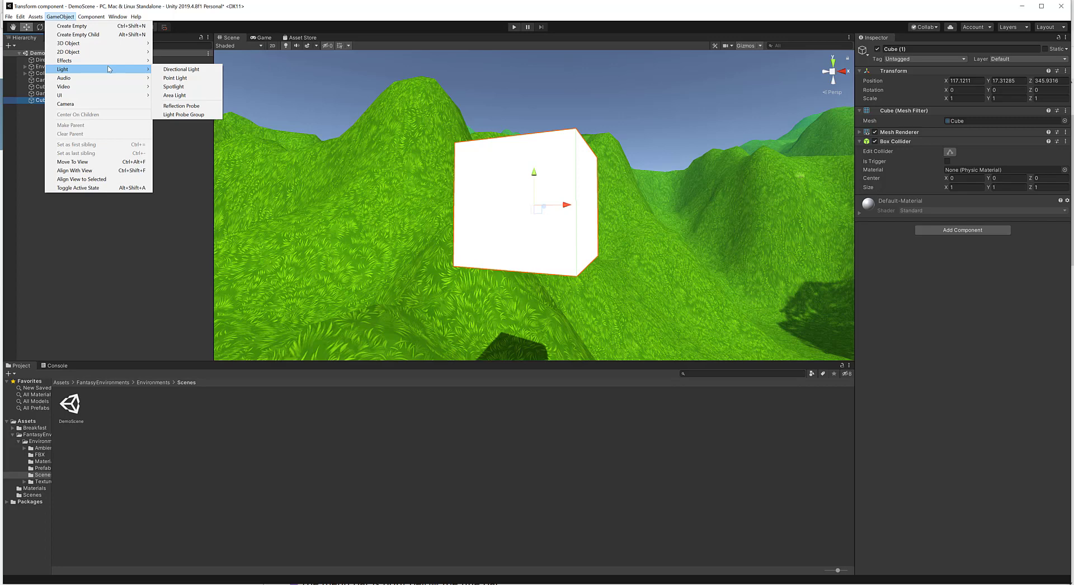
click(59, 197)
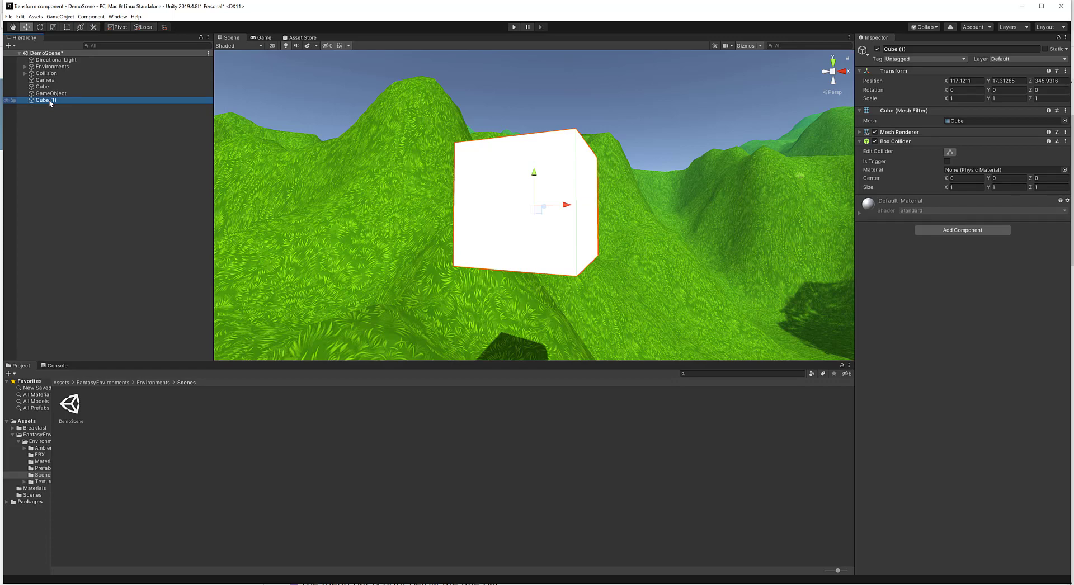
click(60, 16)
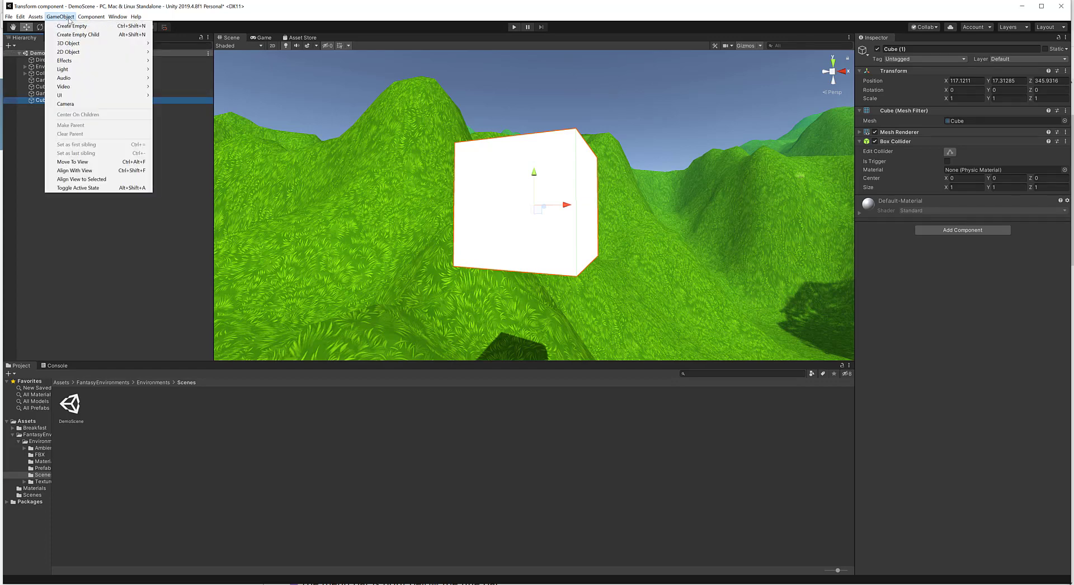
click(194, 109)
click(193, 110)
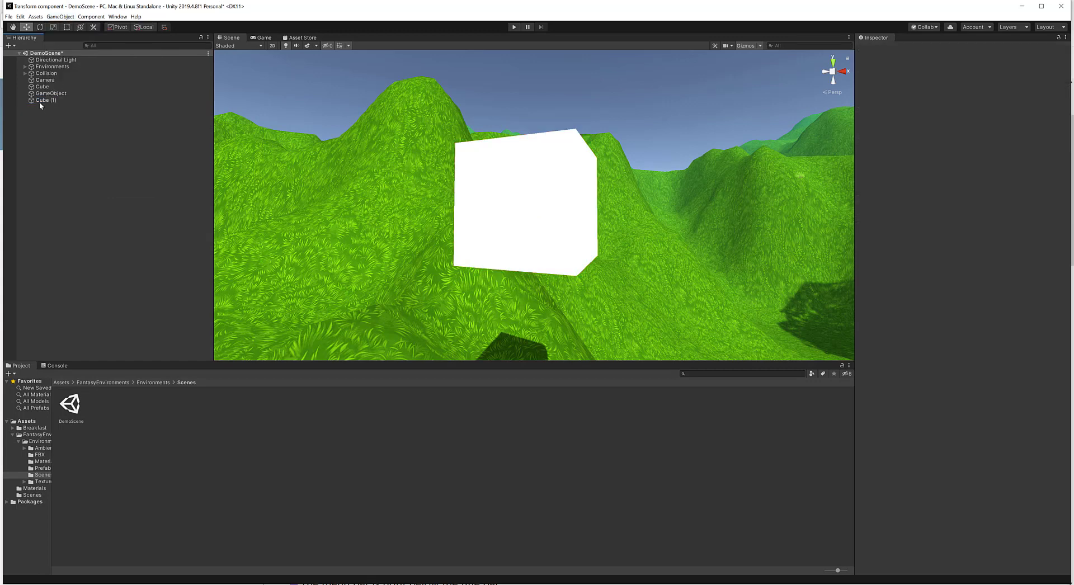
- Make Cube (1) a child of Cube and move it along the X axis to a local position of about 3.0
mouse_move(40, 101)
mouse_down()
mouse_move(64, 100)
mouse_move(54, 88)
mouse_up()
drag(566, 212, 585, 244)
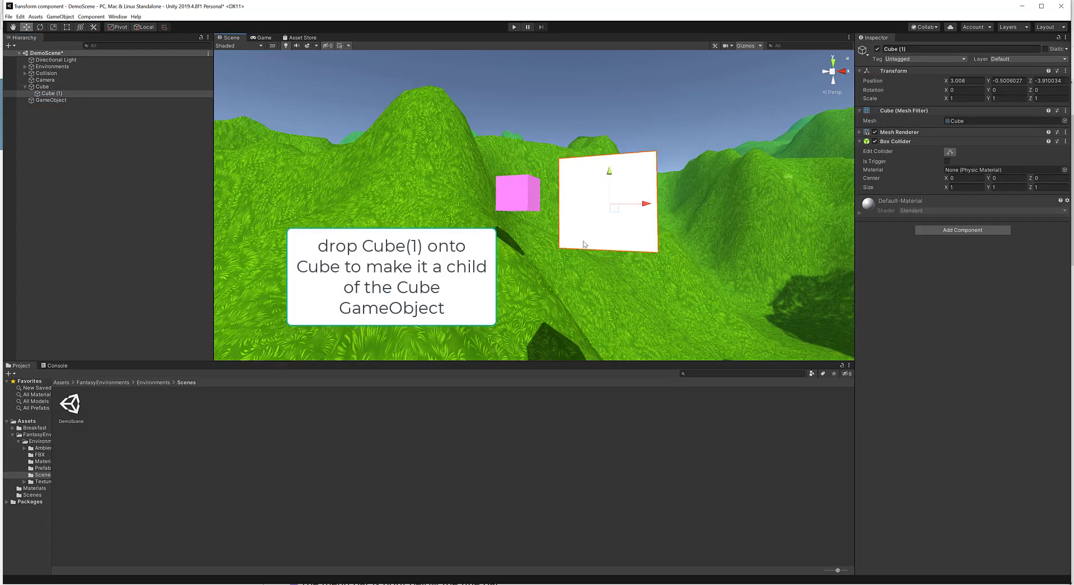
- Select the pink parent cube and the white child cube in turn in the scene view to inspect them
click(513, 194)
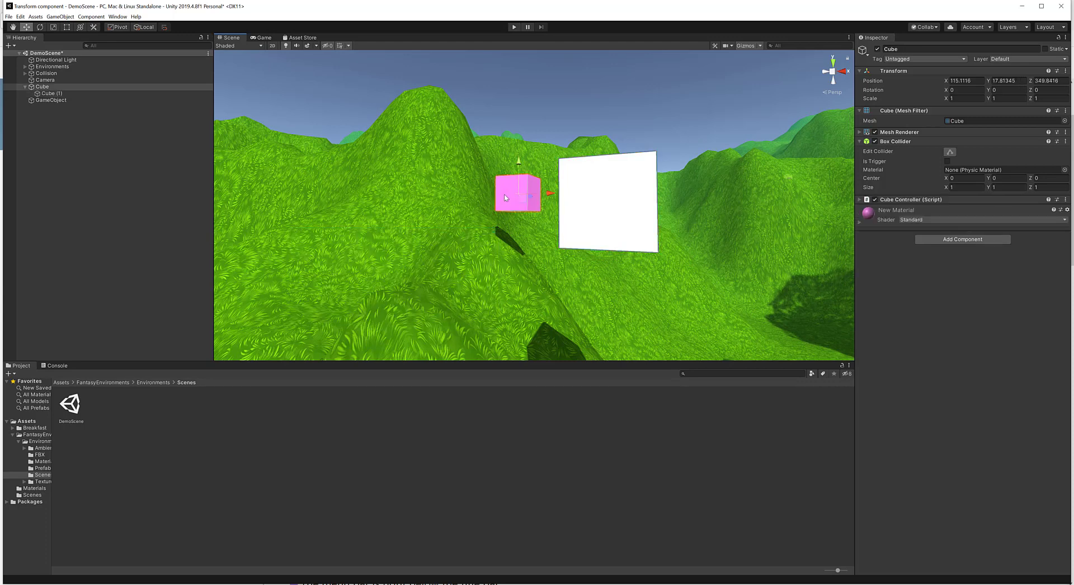
click(502, 194)
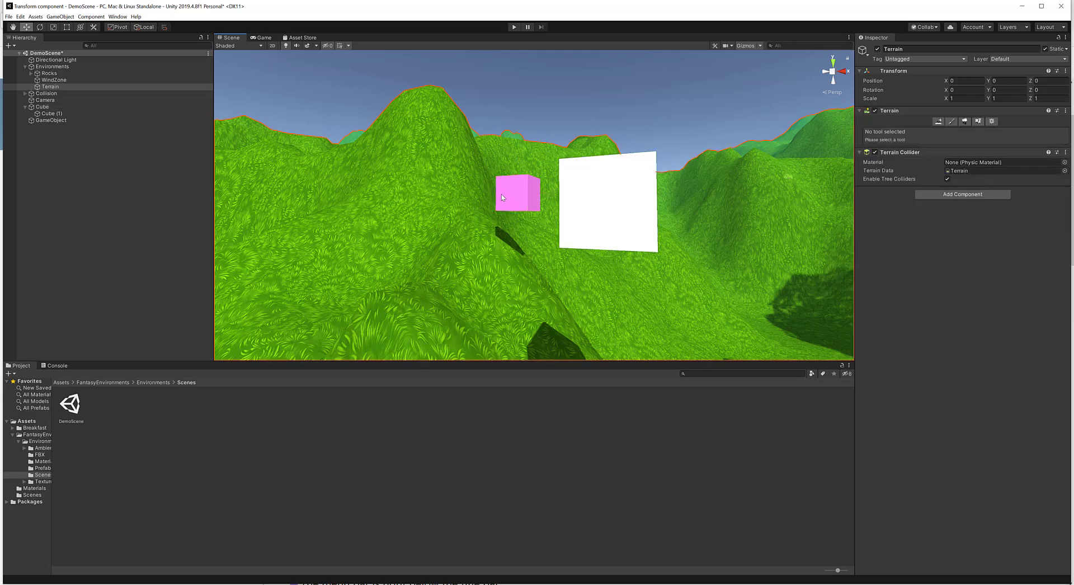
click(502, 197)
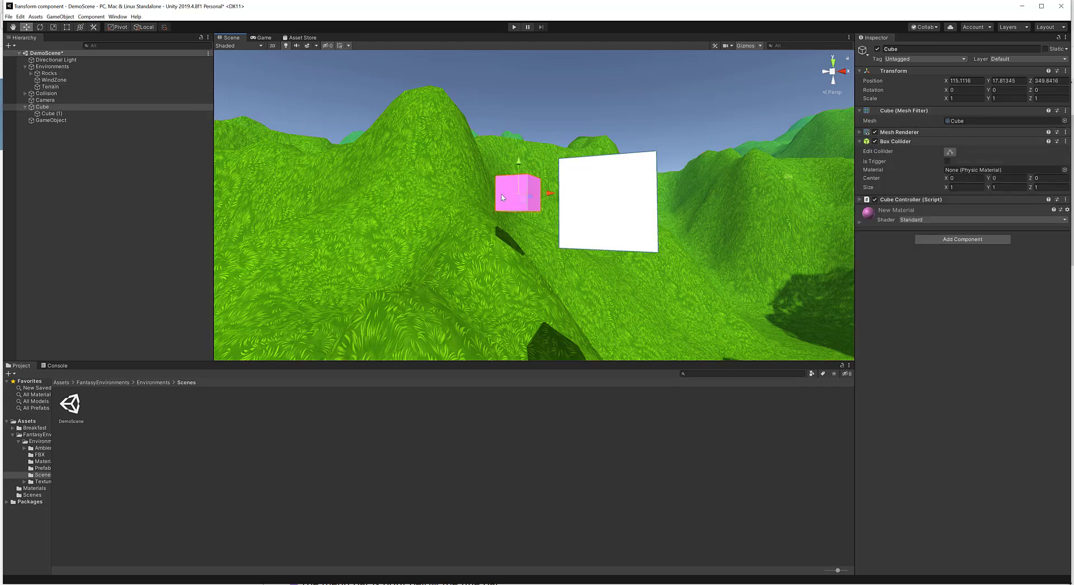
click(610, 197)
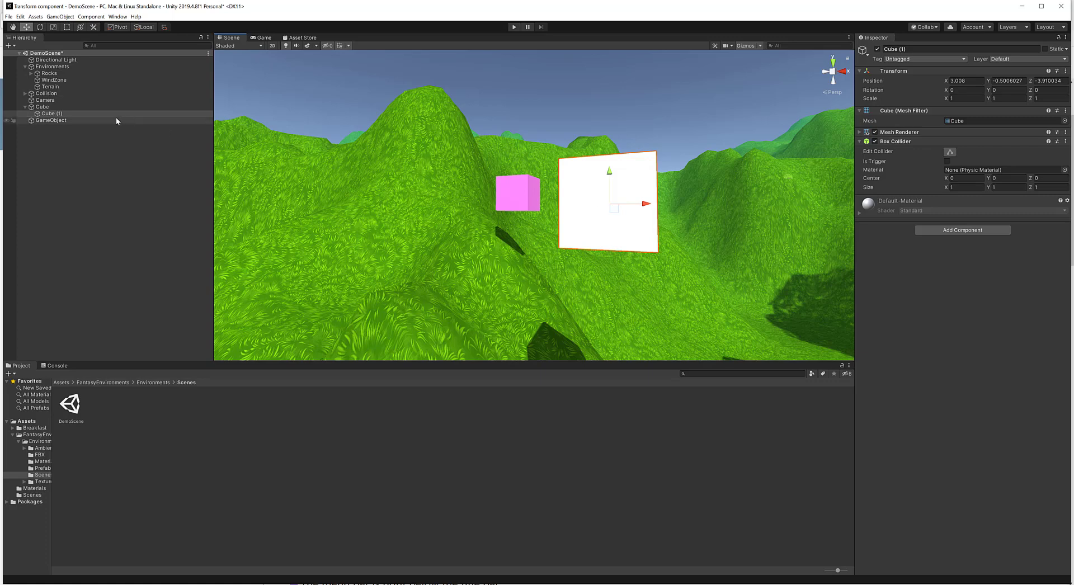
- Create another 3D cube at the scene root and make it a second child of Cube
right_click(51, 139)
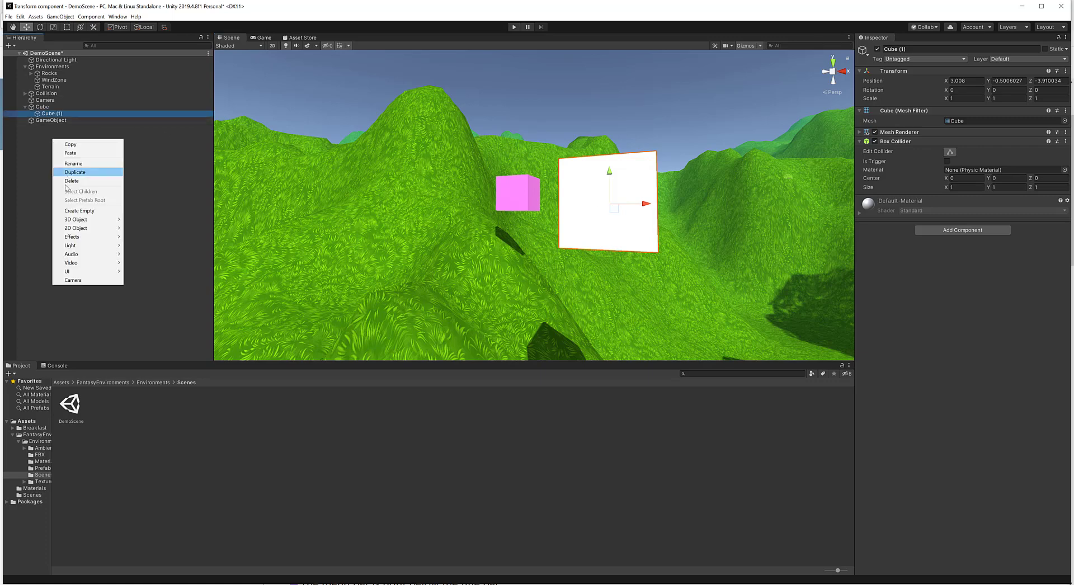
mouse_move(67, 221)
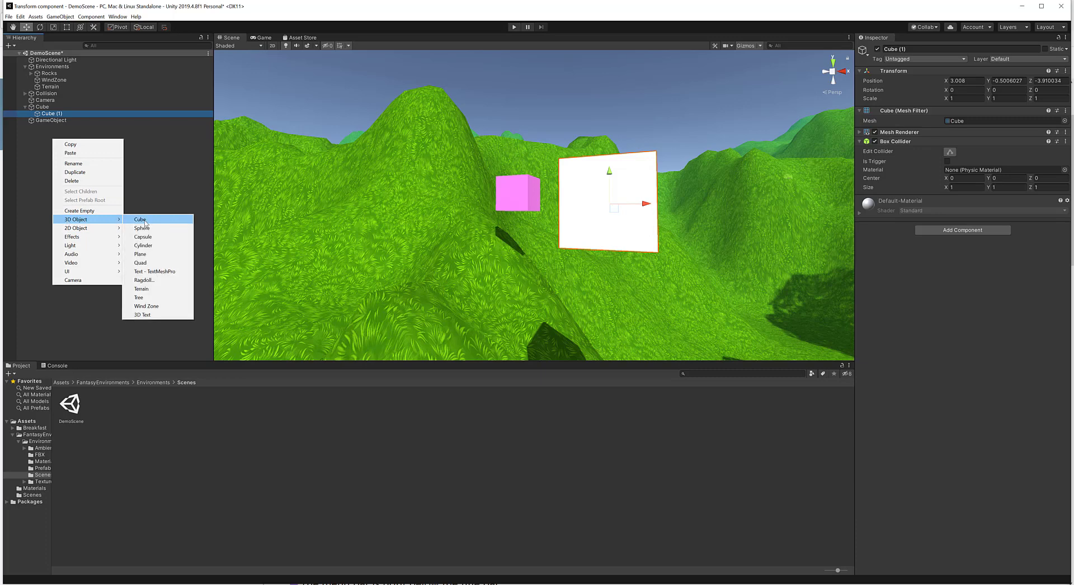
click(144, 160)
click(67, 27)
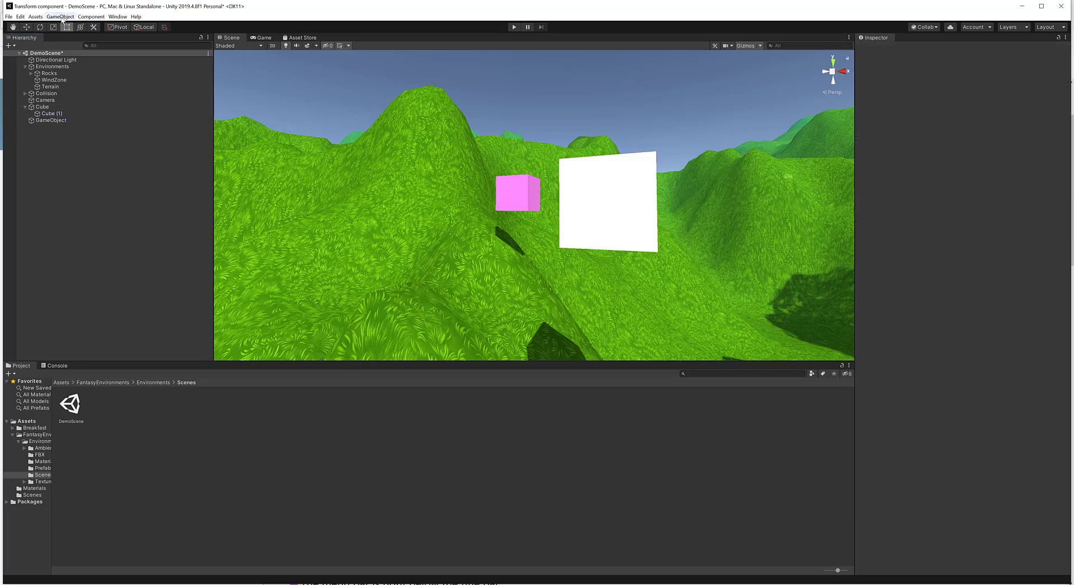
click(62, 16)
mouse_move(102, 45)
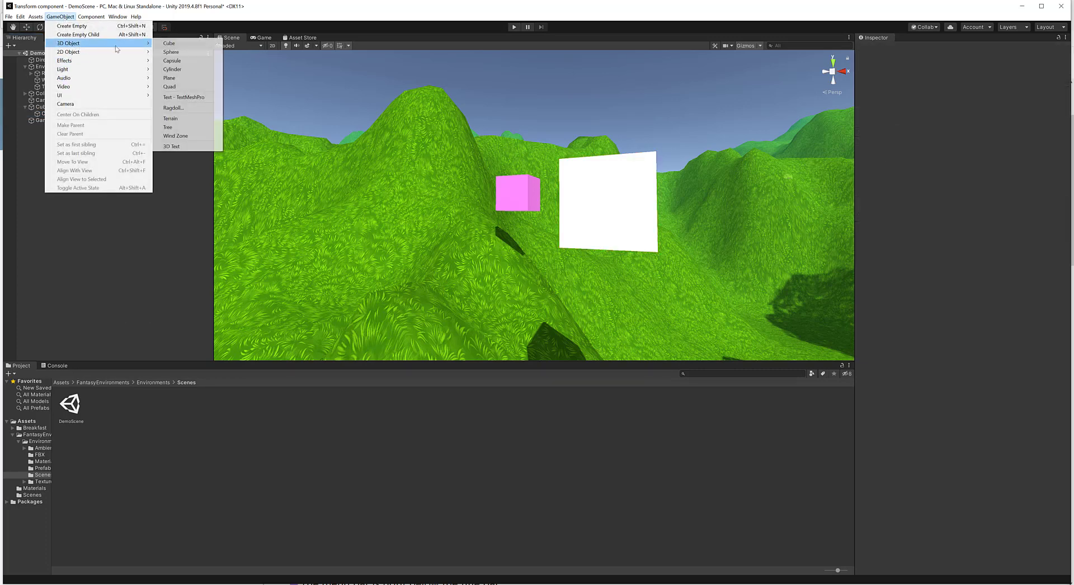
click(169, 43)
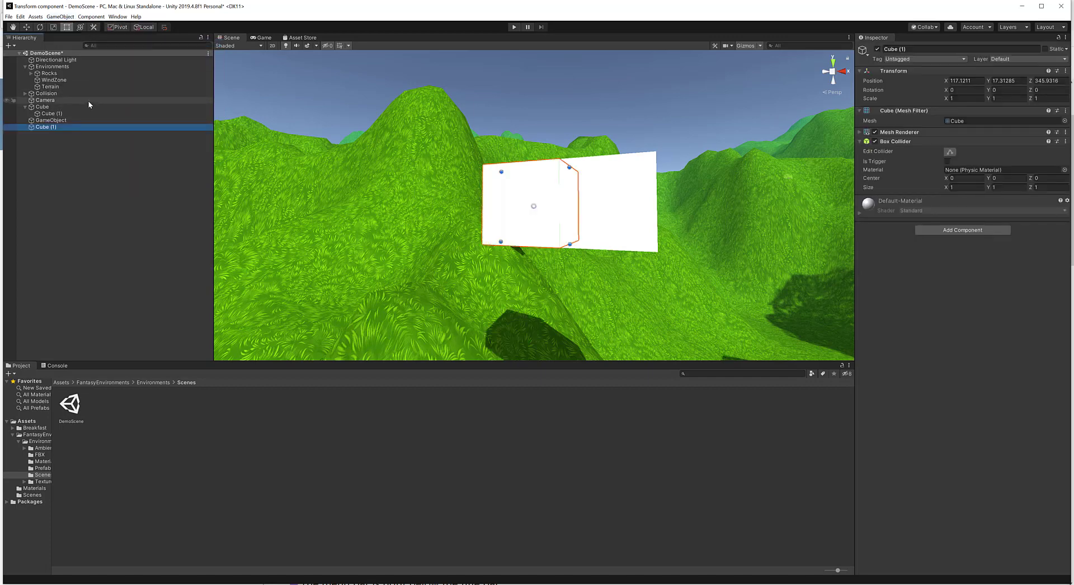
click(43, 131)
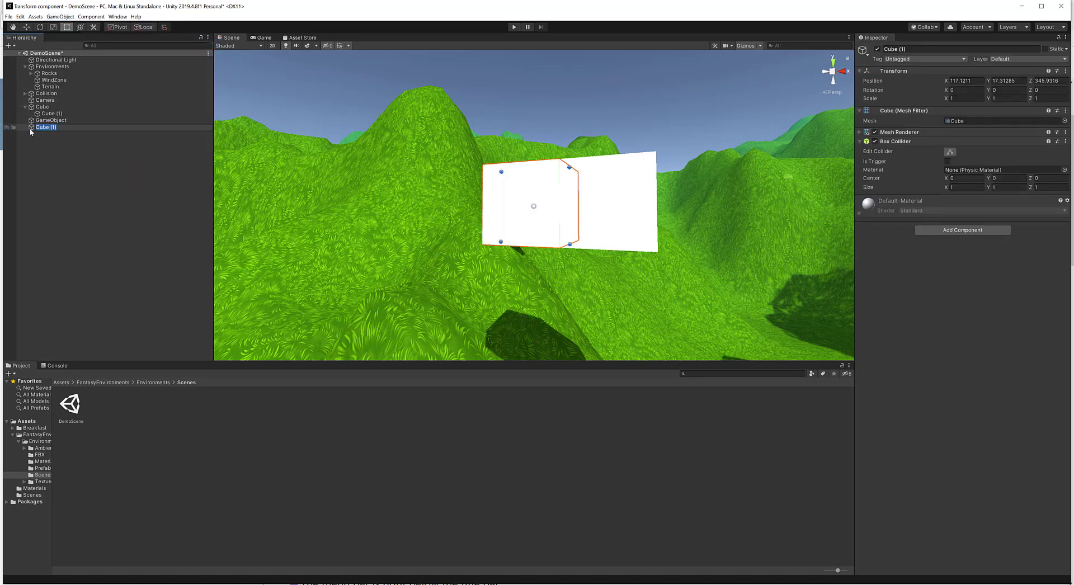
drag(31, 131, 52, 110)
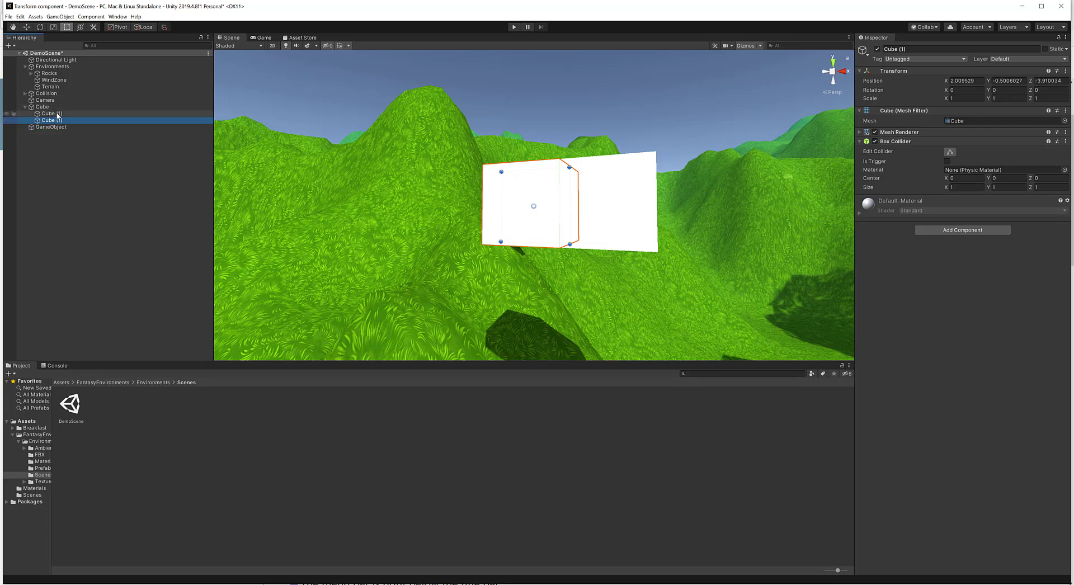
- Move the first child Cube (1) away from the second along the X axis to a local position of about 3.9
click(593, 207)
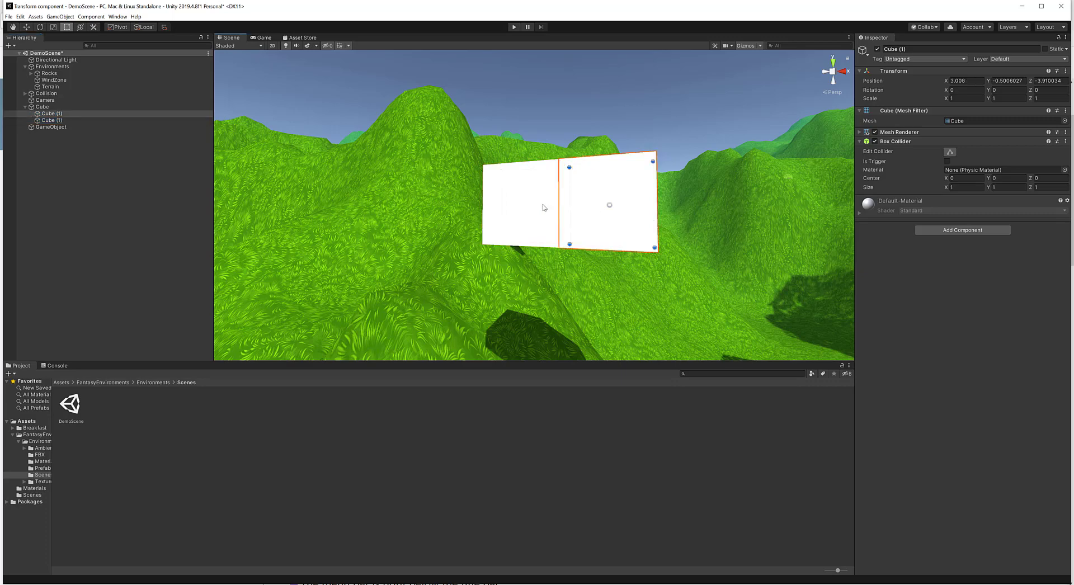
click(27, 27)
click(615, 209)
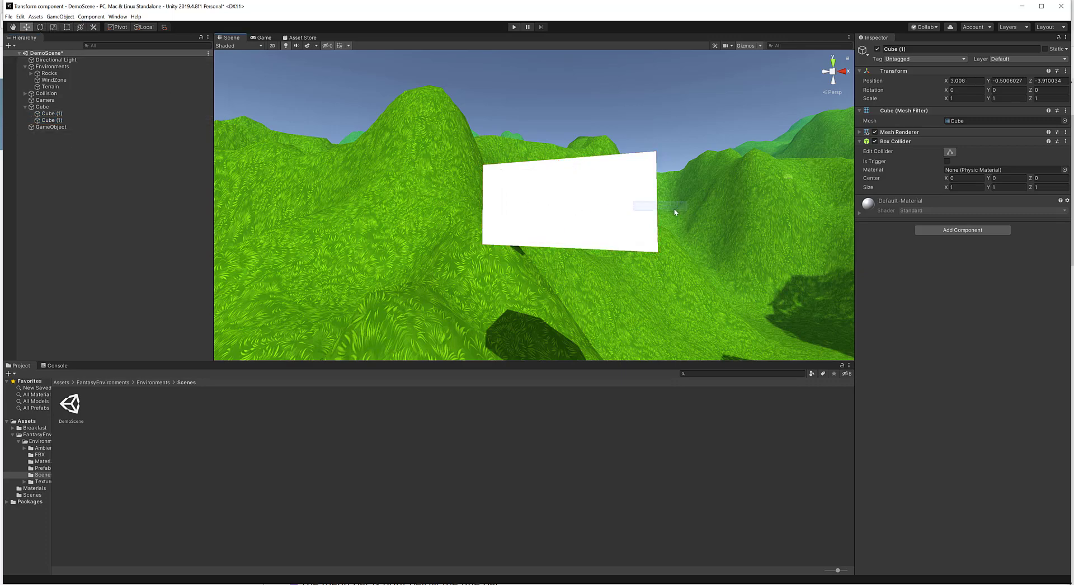
drag(615, 210, 702, 211)
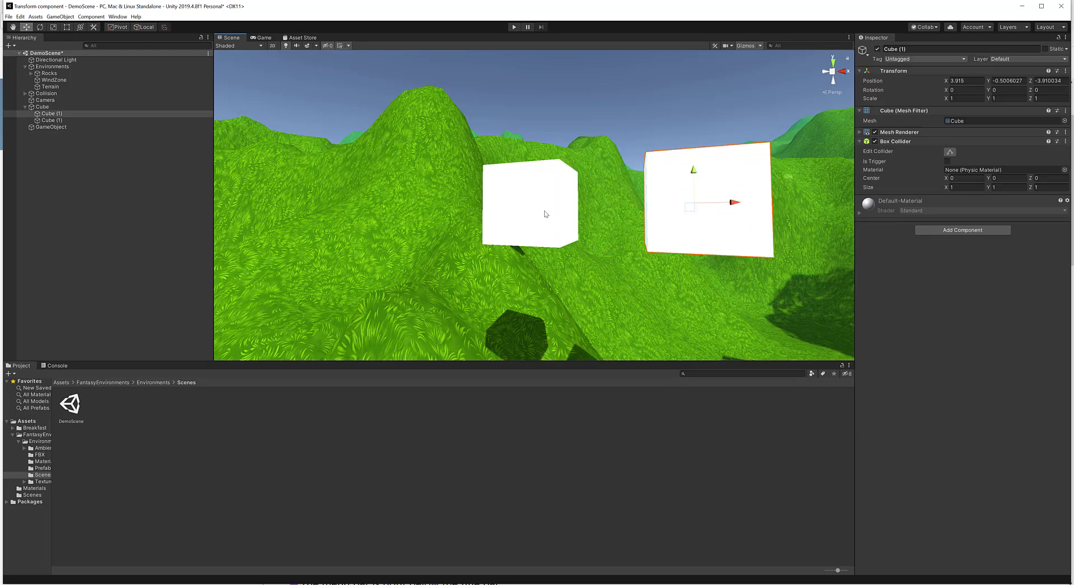
- Move the second child Cube (1) along the X axis to a local position of about 2.9, beside the first child
click(548, 213)
drag(552, 211, 618, 212)
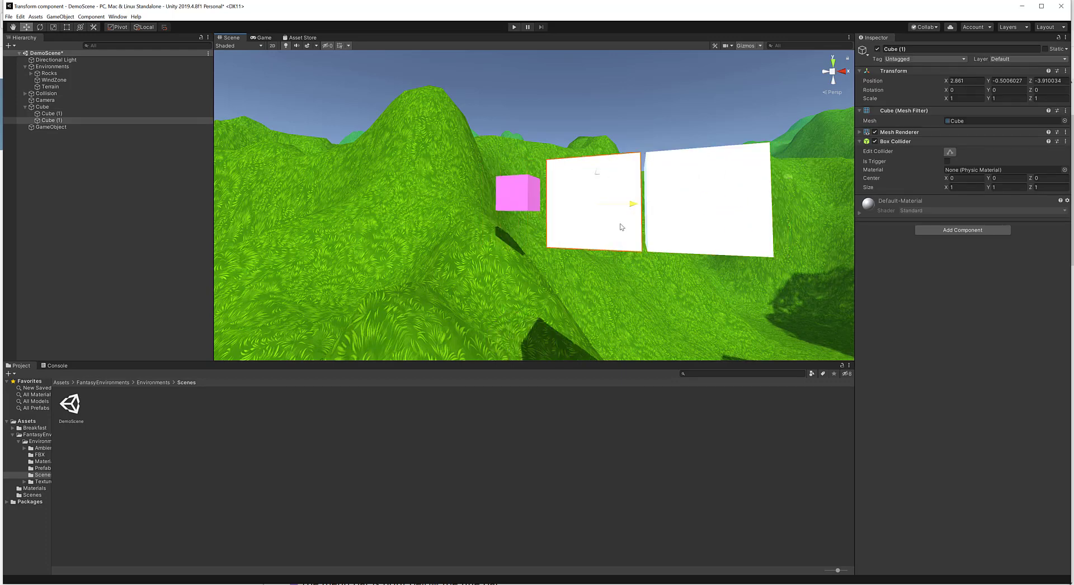
- Rename the first child of Cube to A and the second child to B
click(63, 114)
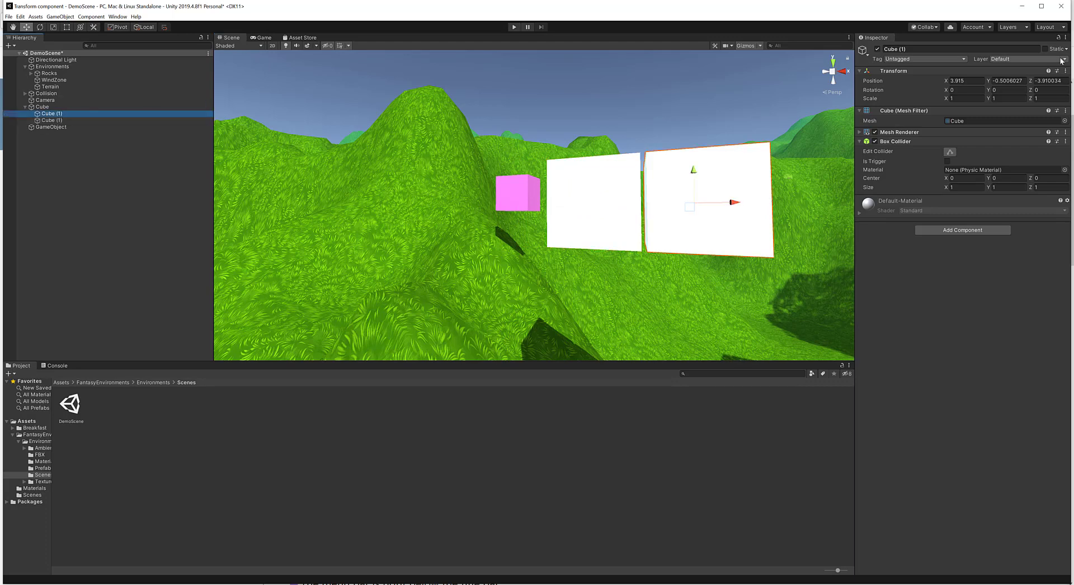
click(951, 49)
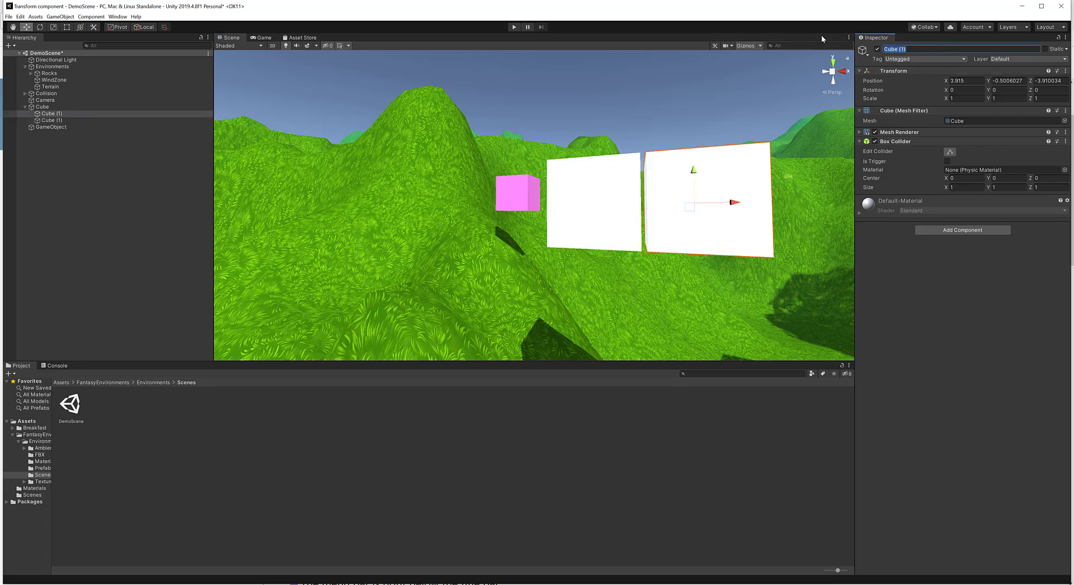
text(A)
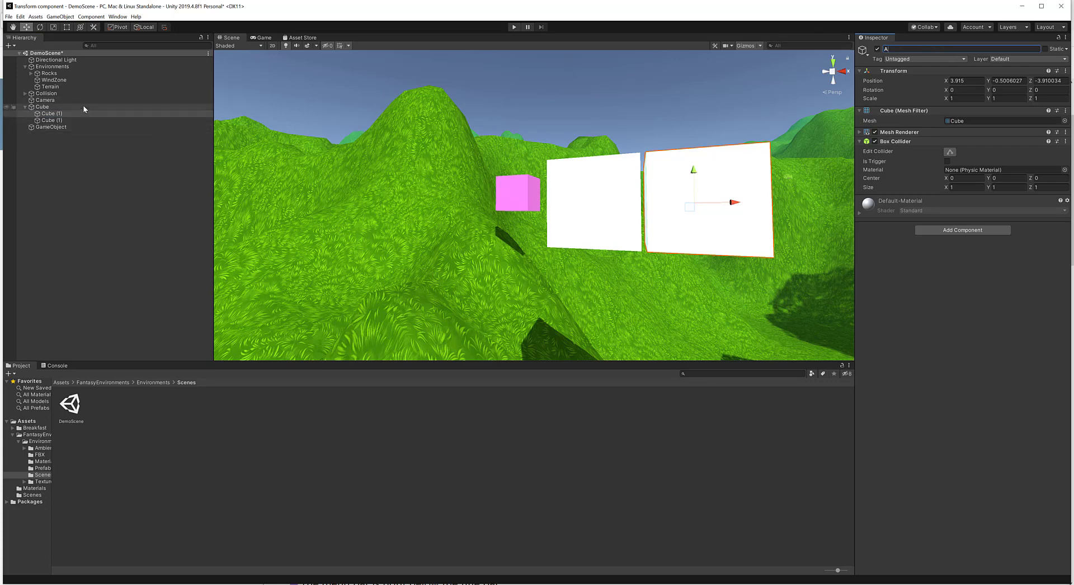
click(50, 120)
click(896, 50)
text(B)
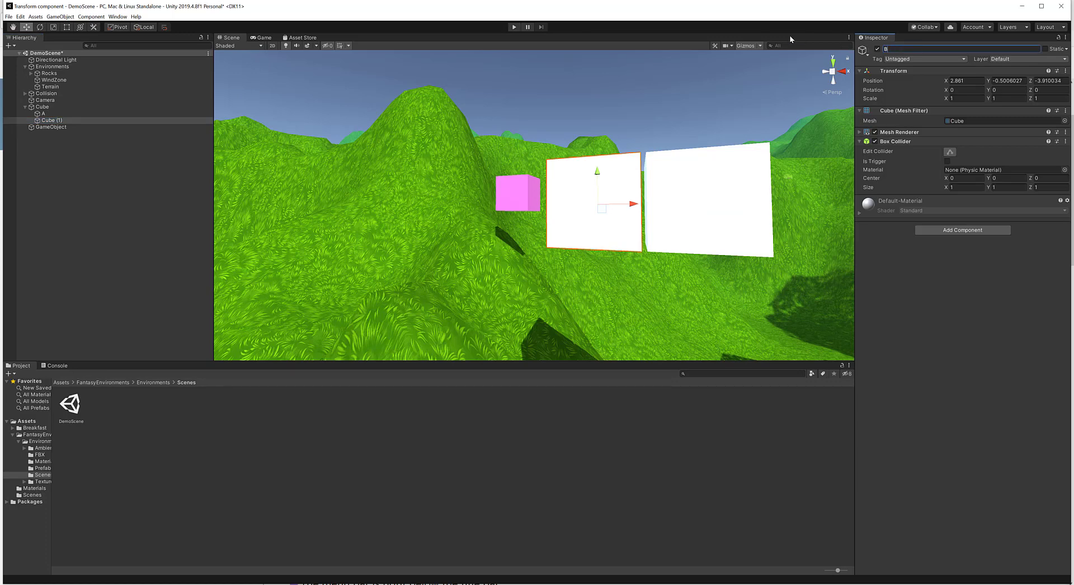
key(Return)
- Clear the parent of A so it leaves the Cube hierarchy
click(43, 114)
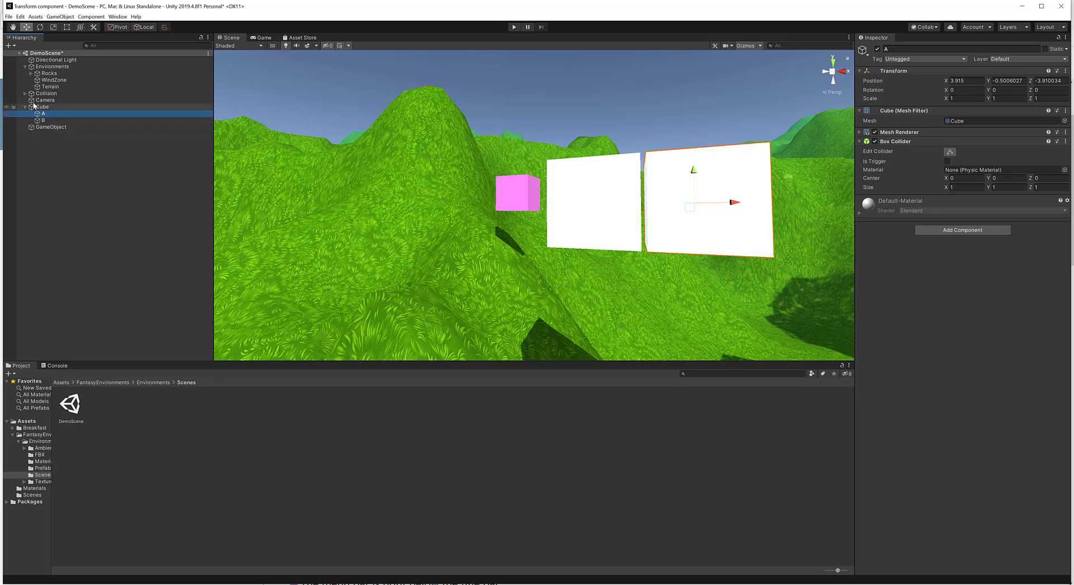
click(69, 18)
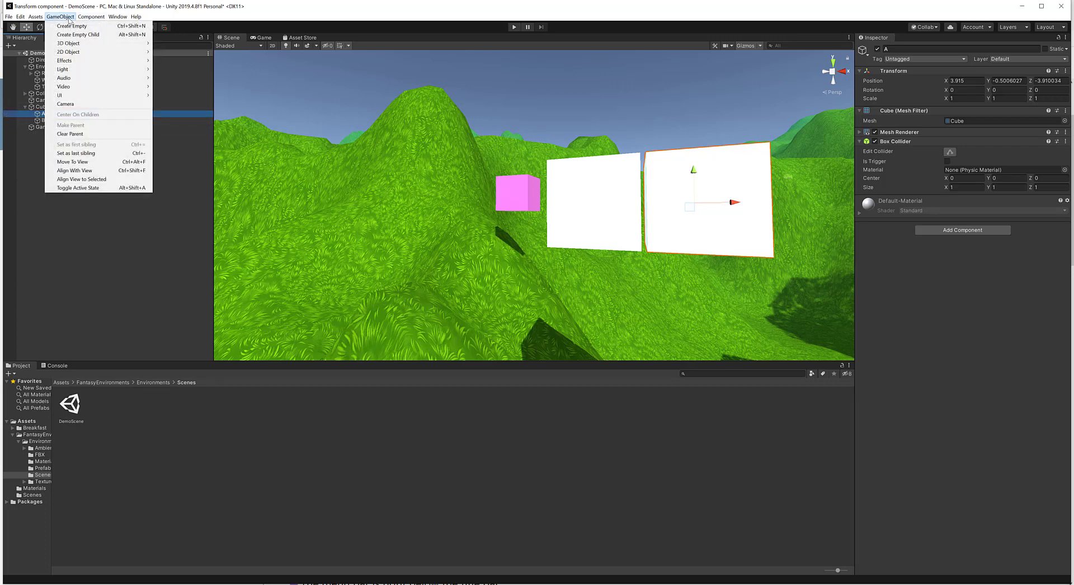
click(87, 135)
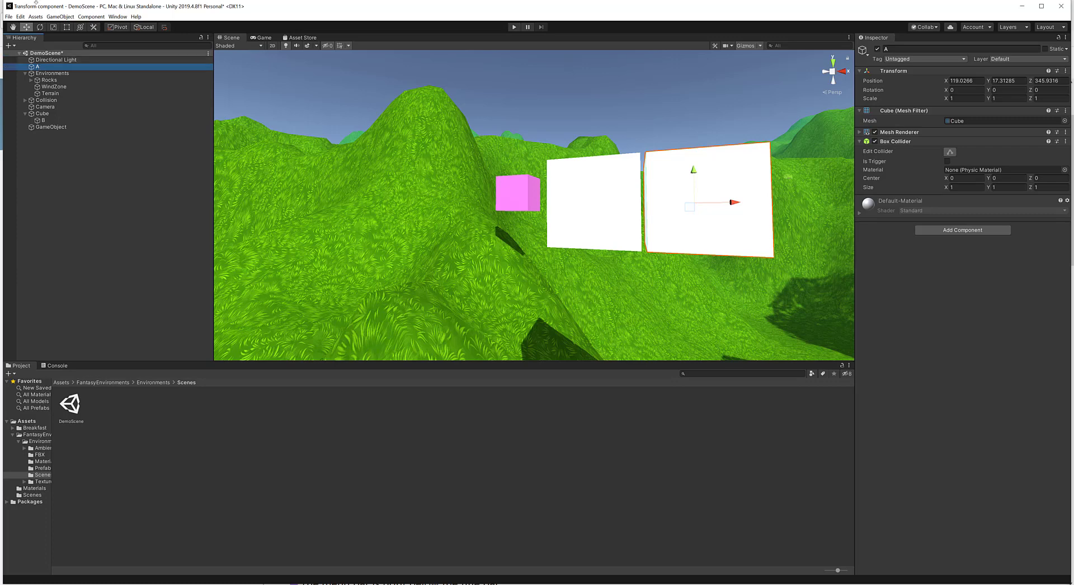
- Make A a child of Cube again, placed below B
click(61, 16)
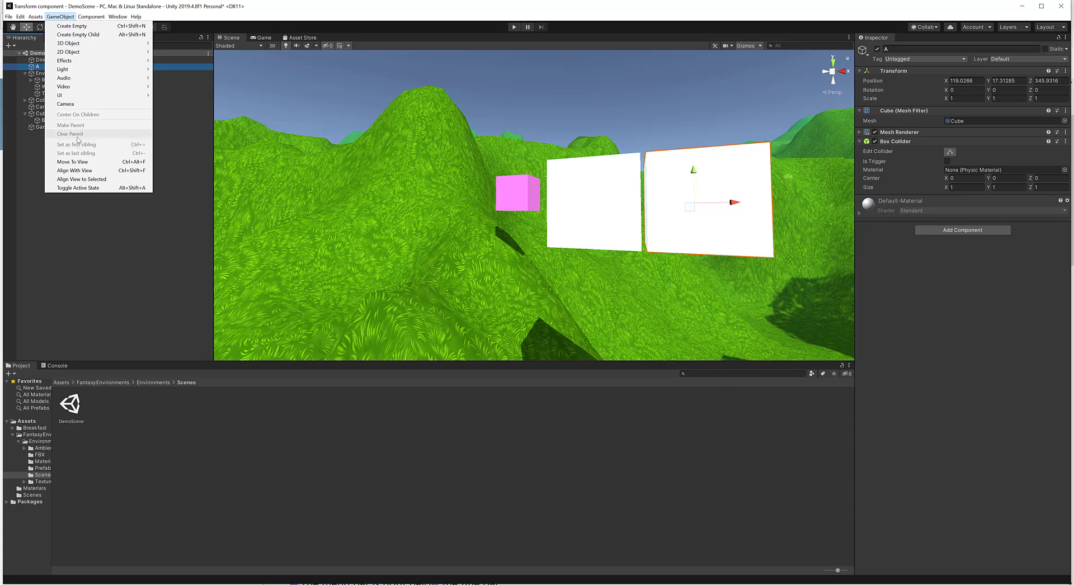
click(130, 251)
click(37, 68)
drag(37, 68, 54, 117)
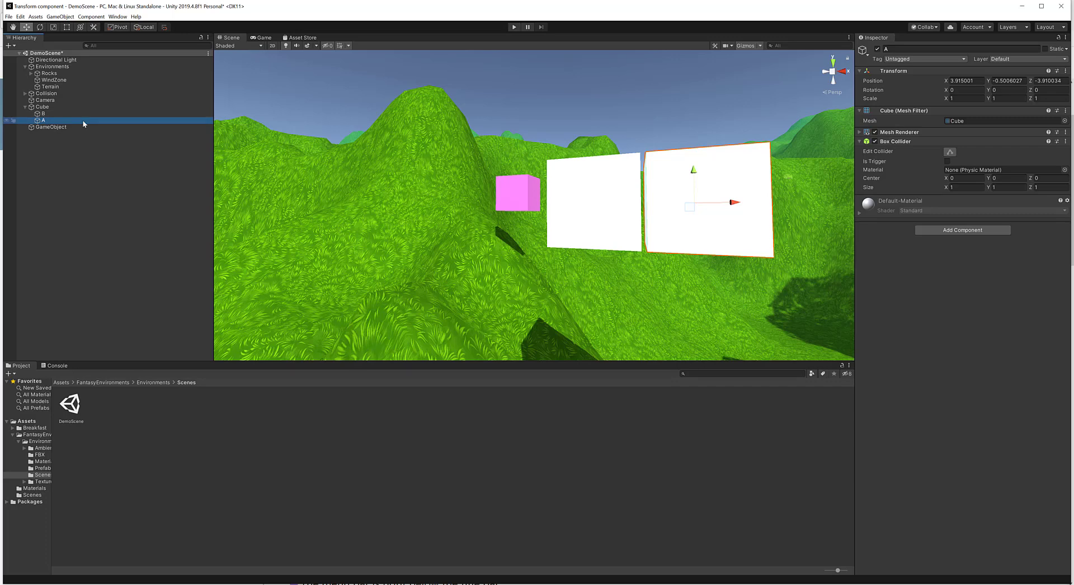
- Set B as the last sibling under Cube
click(51, 114)
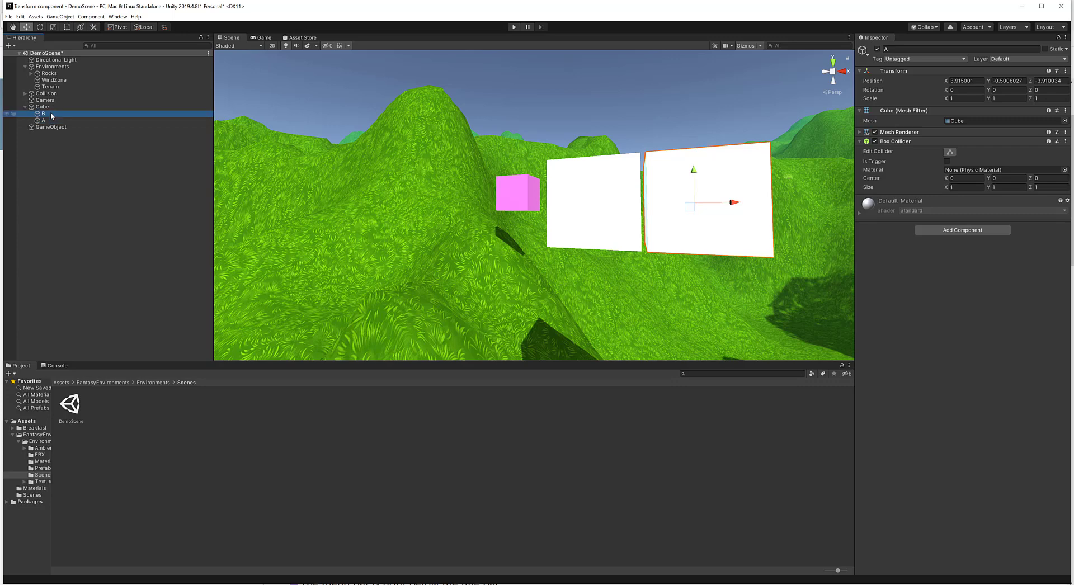
click(61, 17)
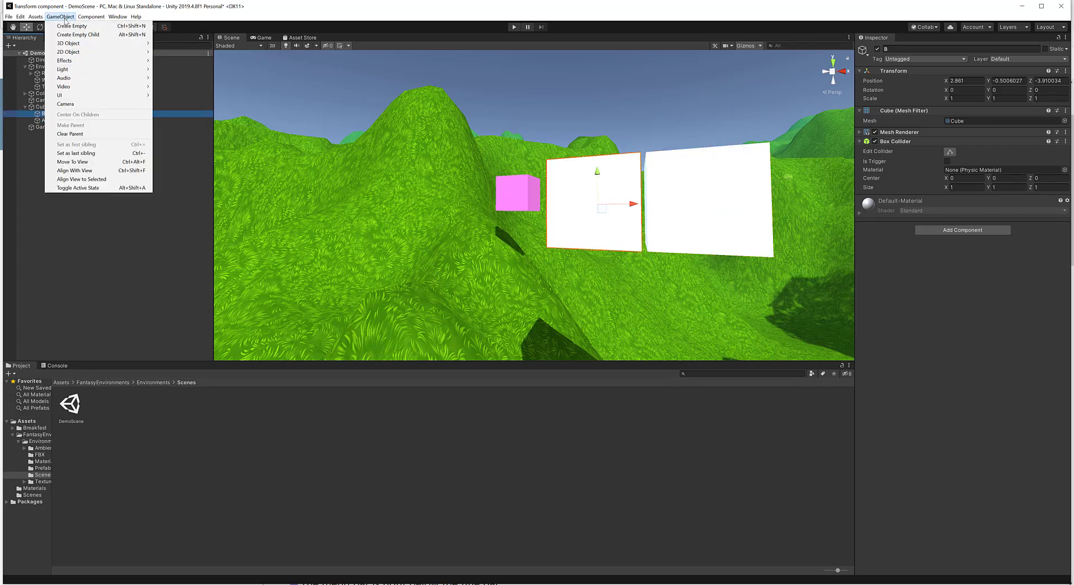
click(87, 154)
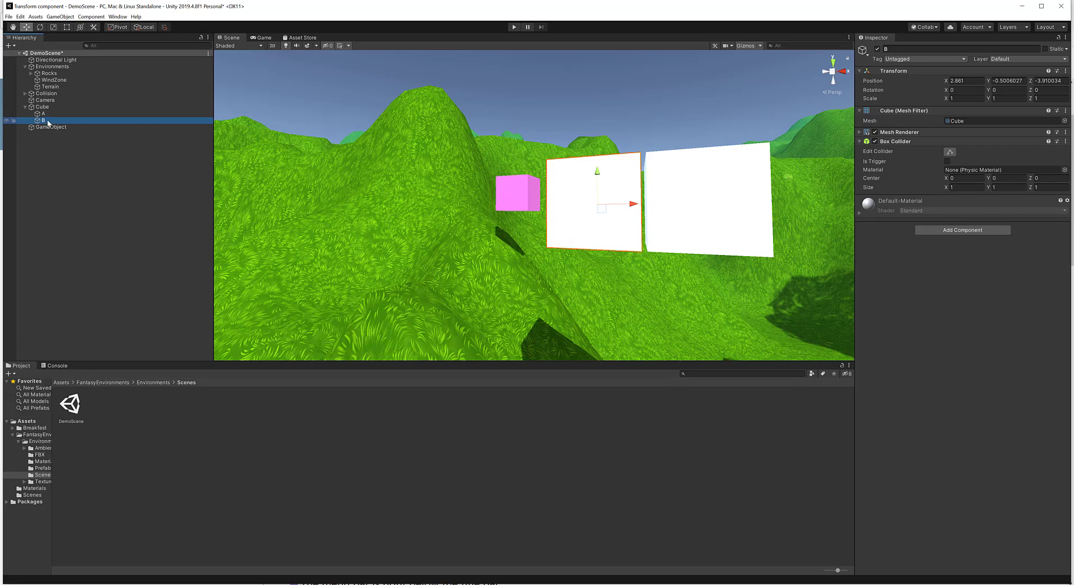
- Set B as the first sibling under Cube
click(56, 17)
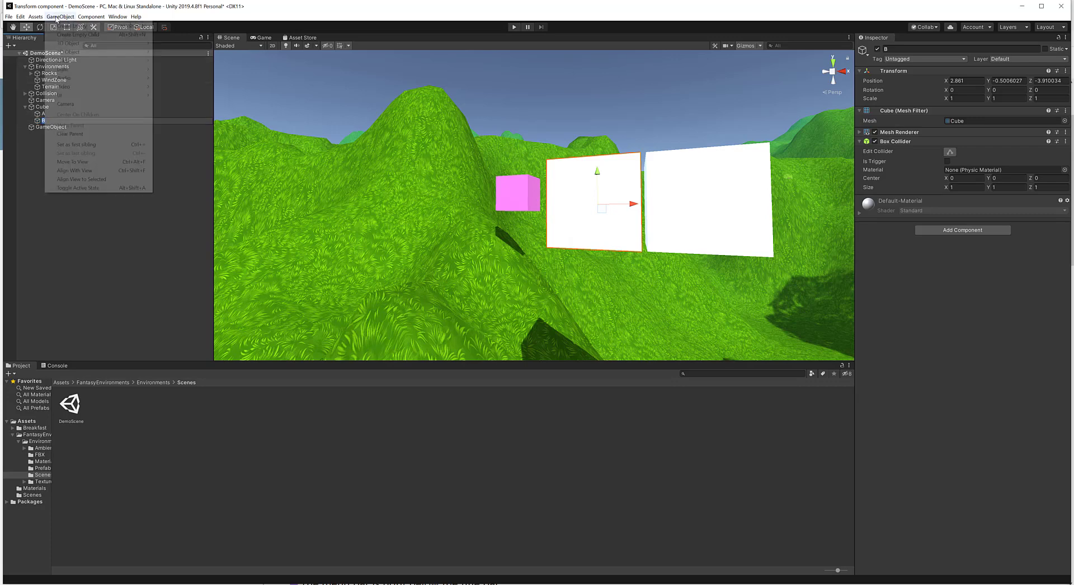
click(42, 151)
click(40, 121)
click(51, 18)
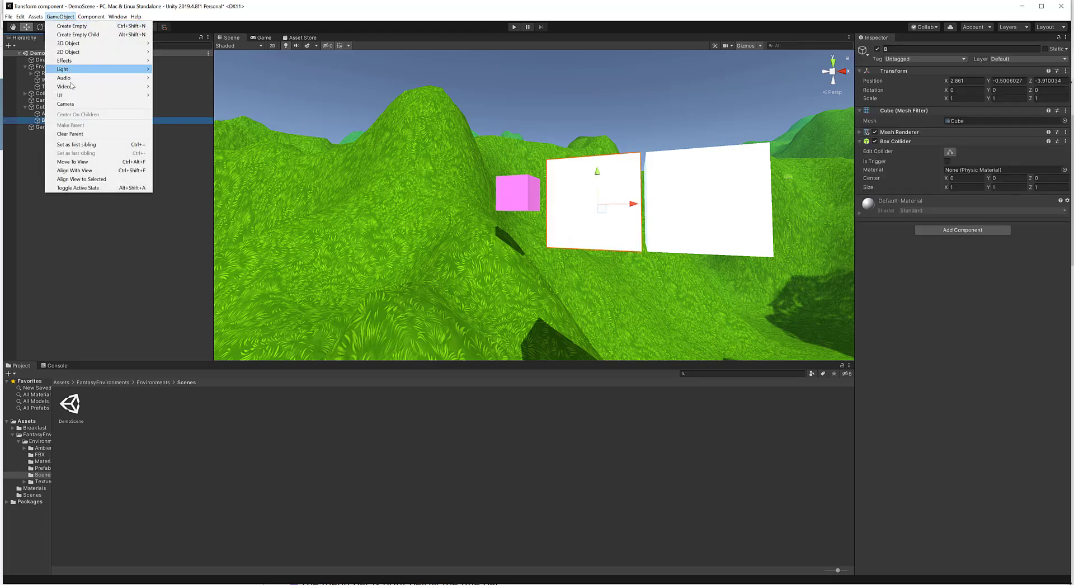
click(84, 145)
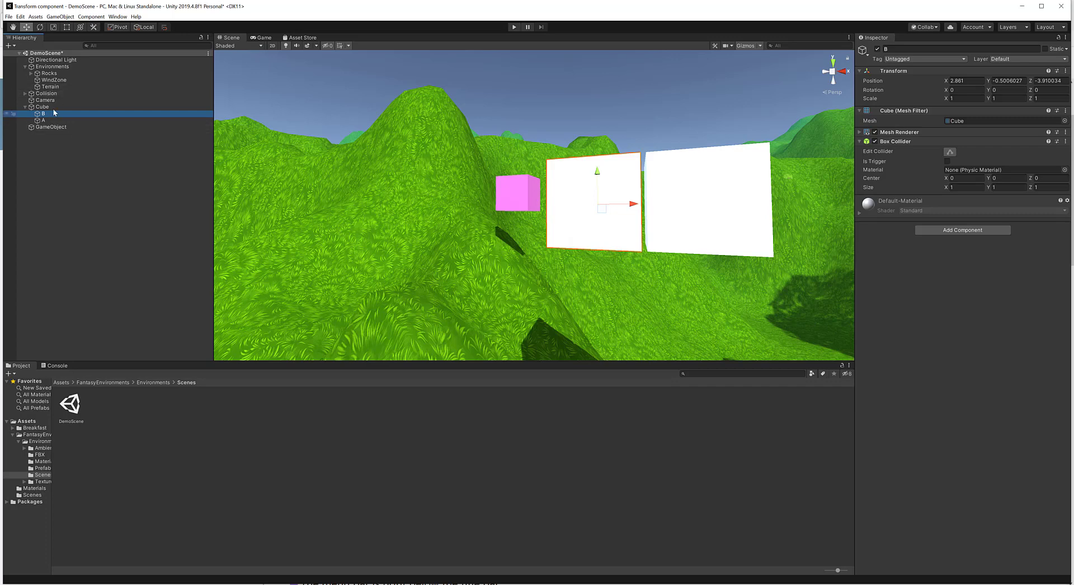
click(60, 16)
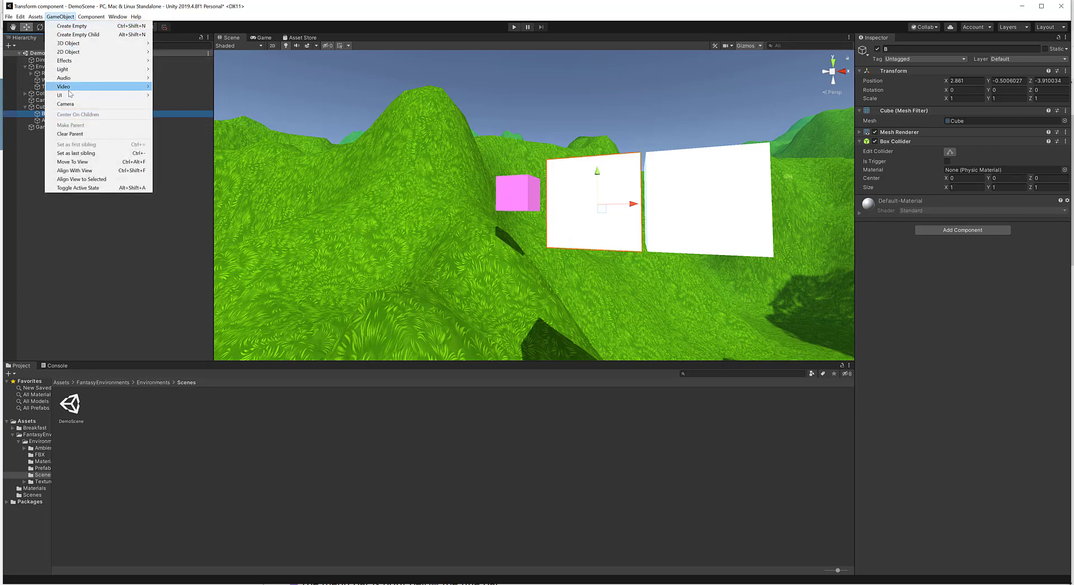
click(69, 26)
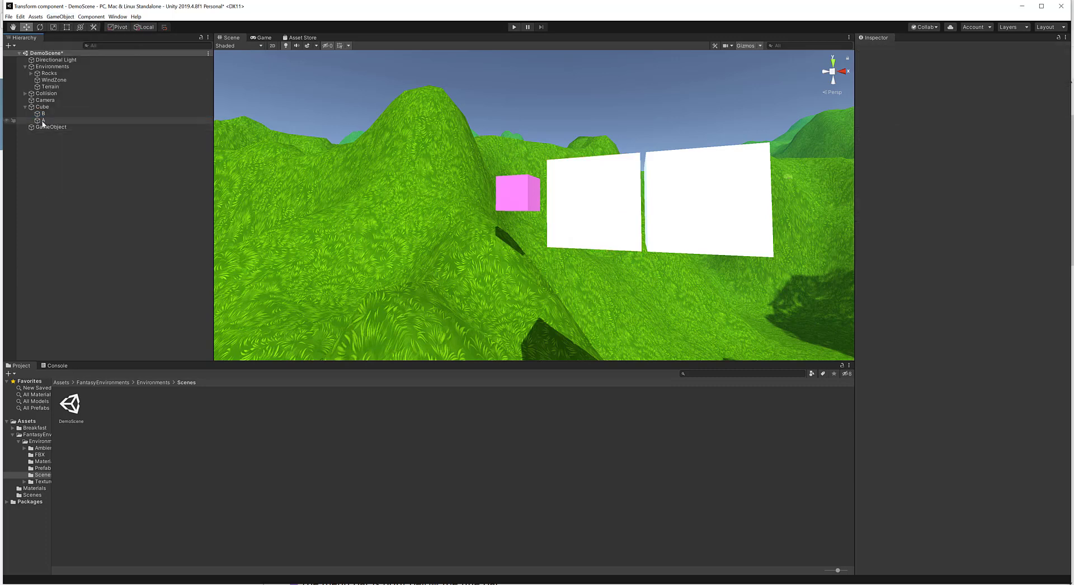
drag(42, 122, 51, 115)
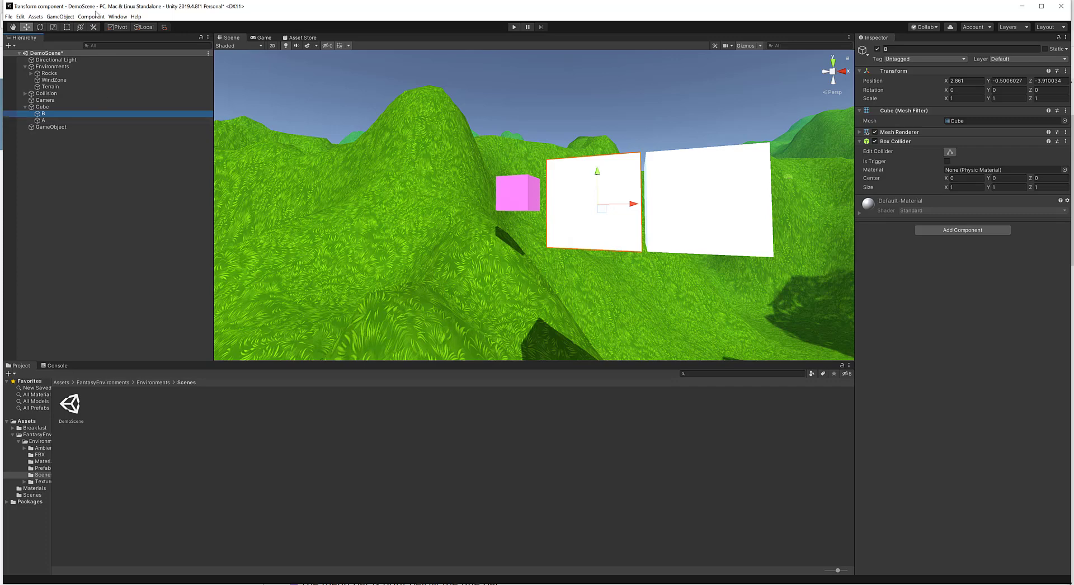
- Delete both child objects, A and B, from Cube
click(40, 120)
right_click(40, 121)
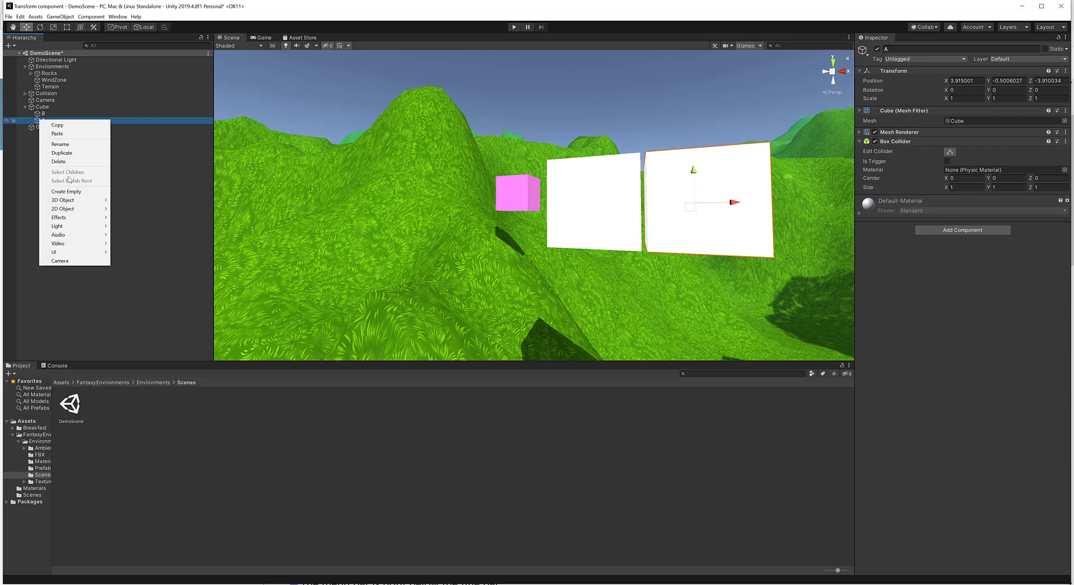
click(58, 162)
click(43, 114)
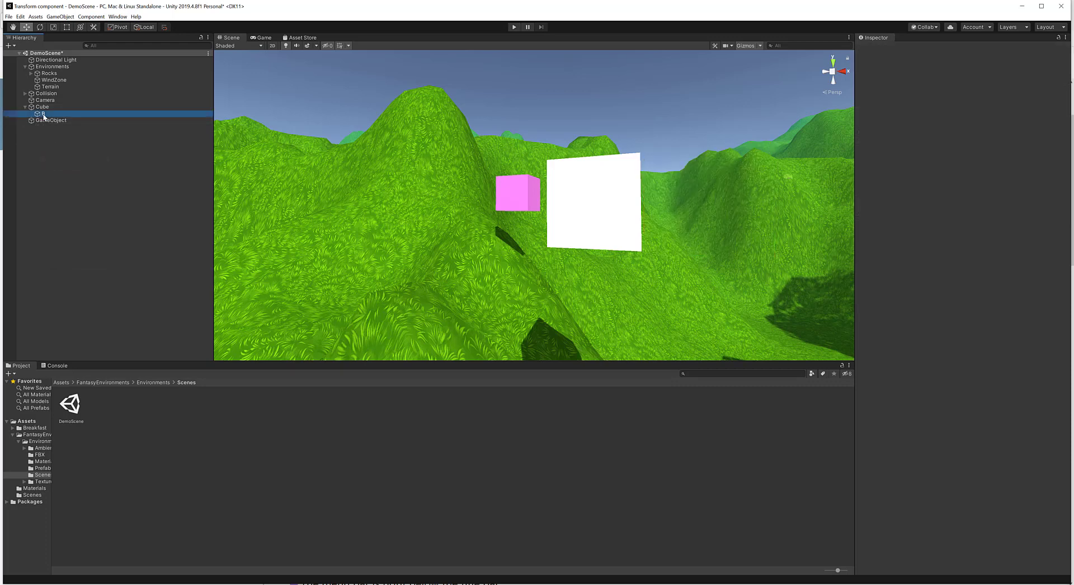
right_click(44, 114)
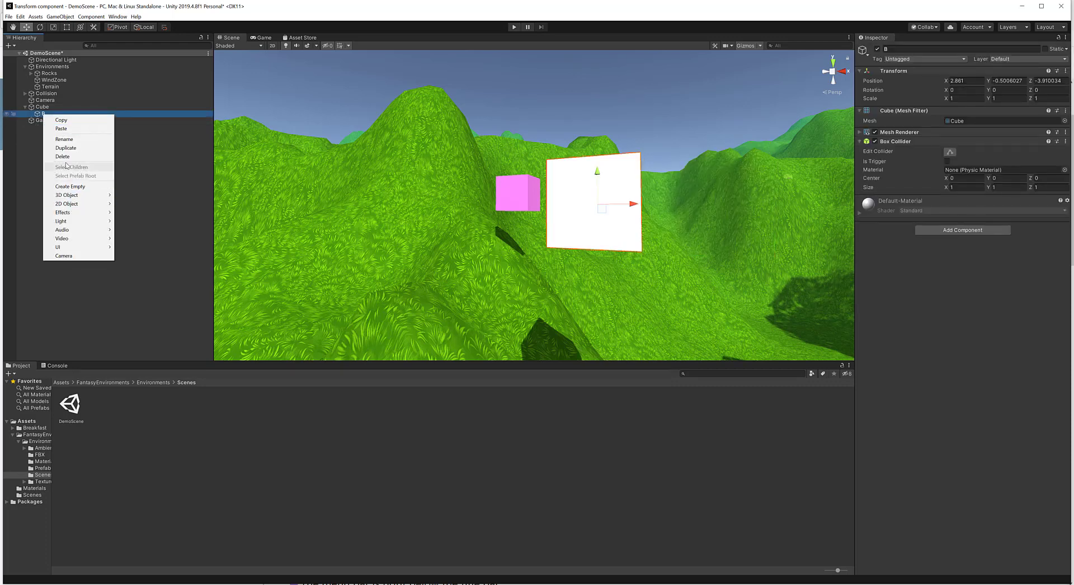
click(63, 156)
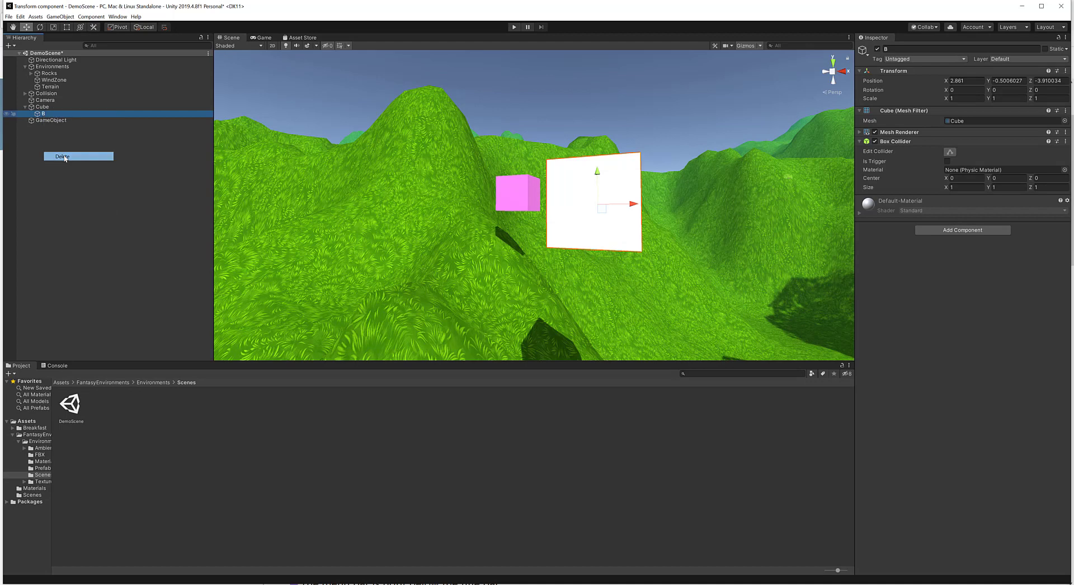
- Move the pink Cube into the current scene view among the trees with Move To View
click(528, 197)
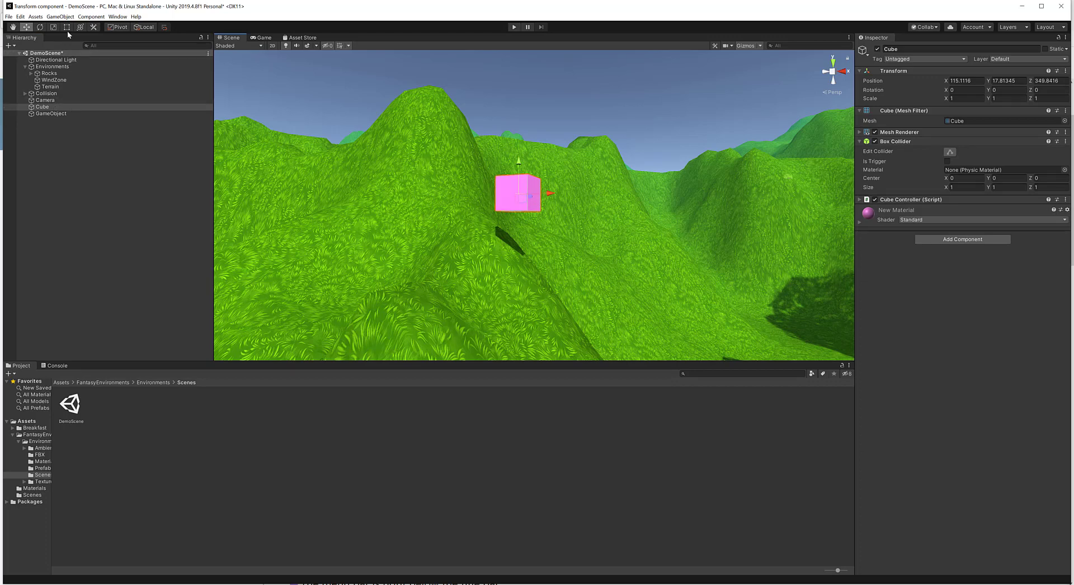
click(61, 16)
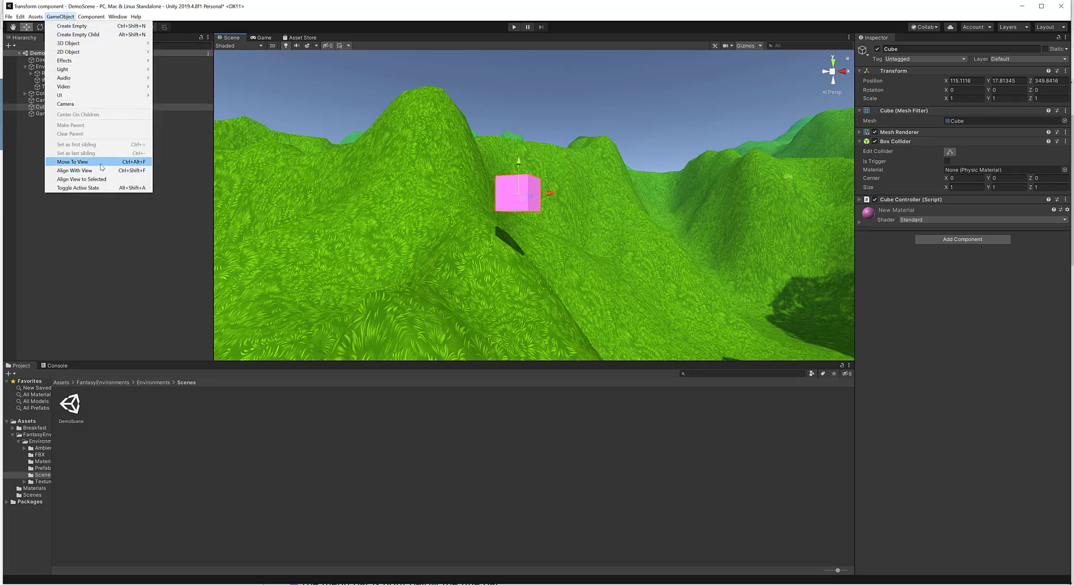
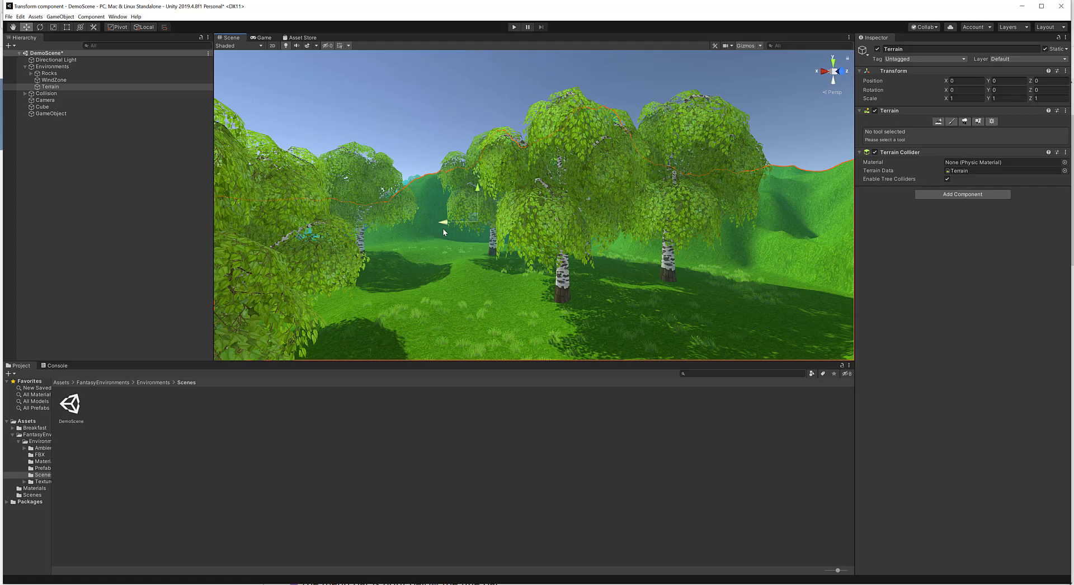
click(112, 106)
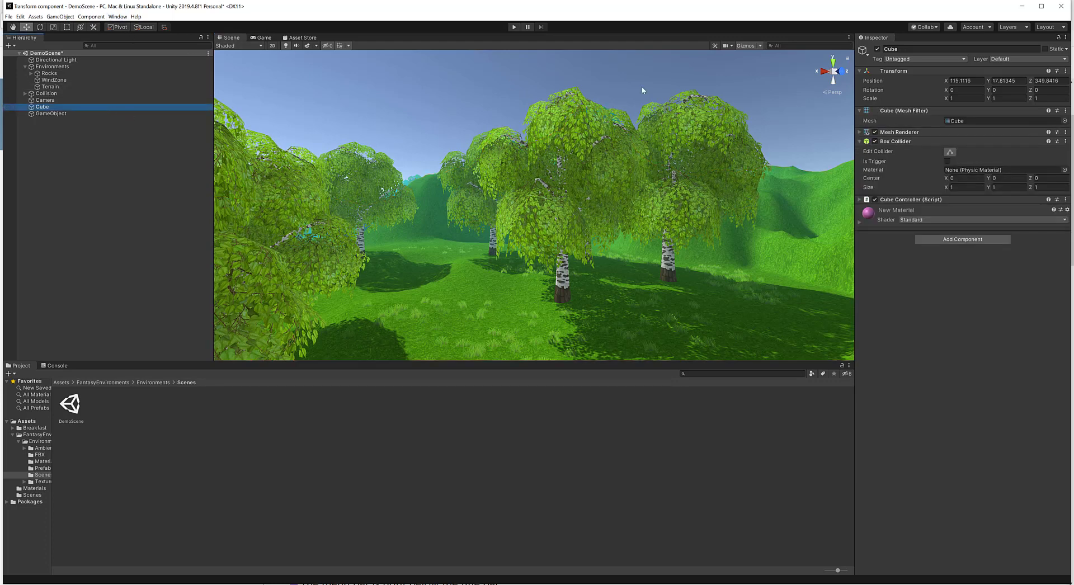
click(60, 17)
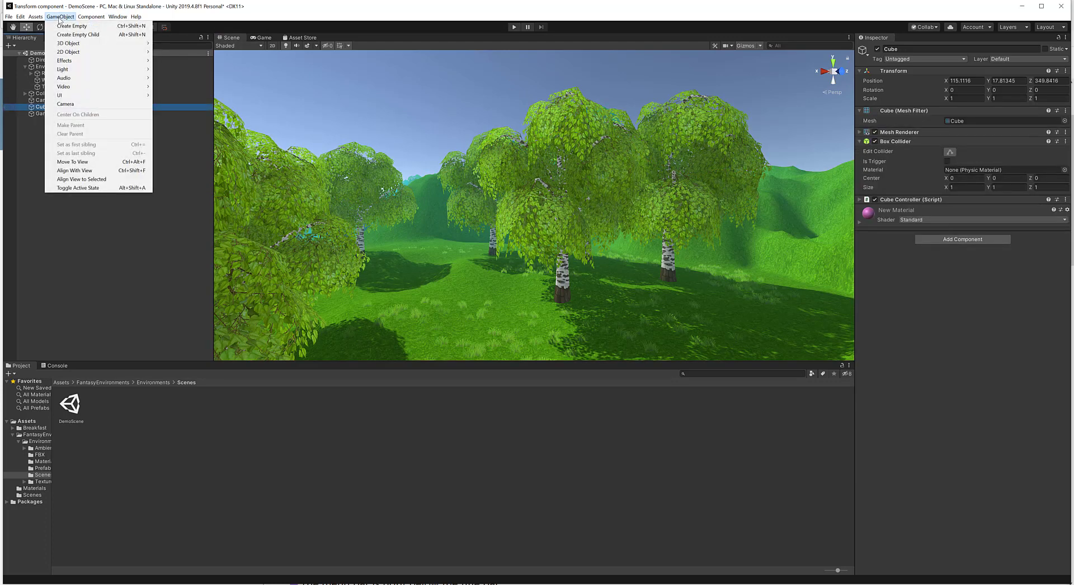
click(79, 162)
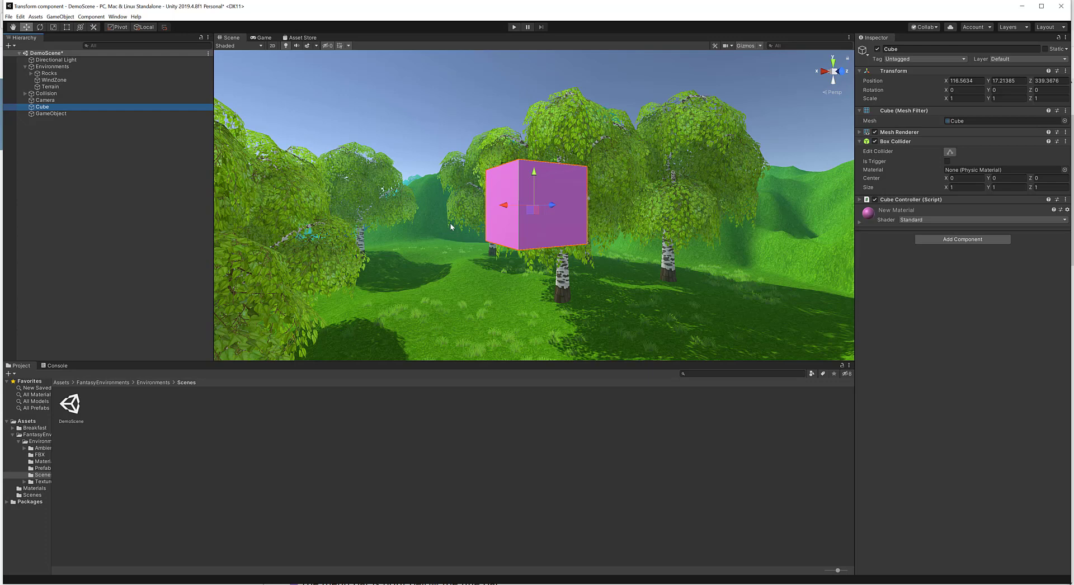
- Align the Camera object with the current scene view using Align With View, and frame it in the scene
click(60, 17)
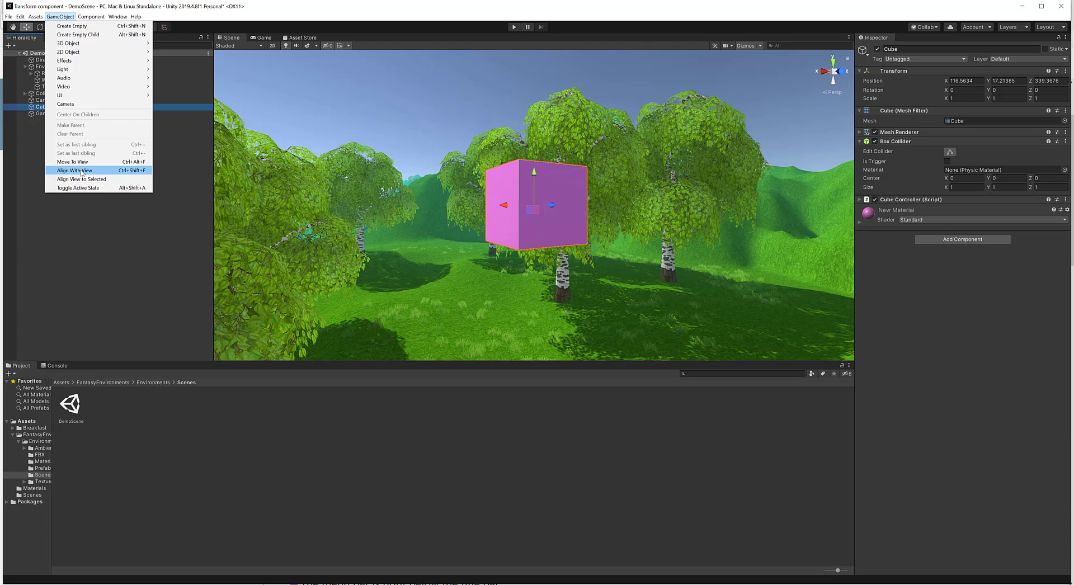
click(109, 242)
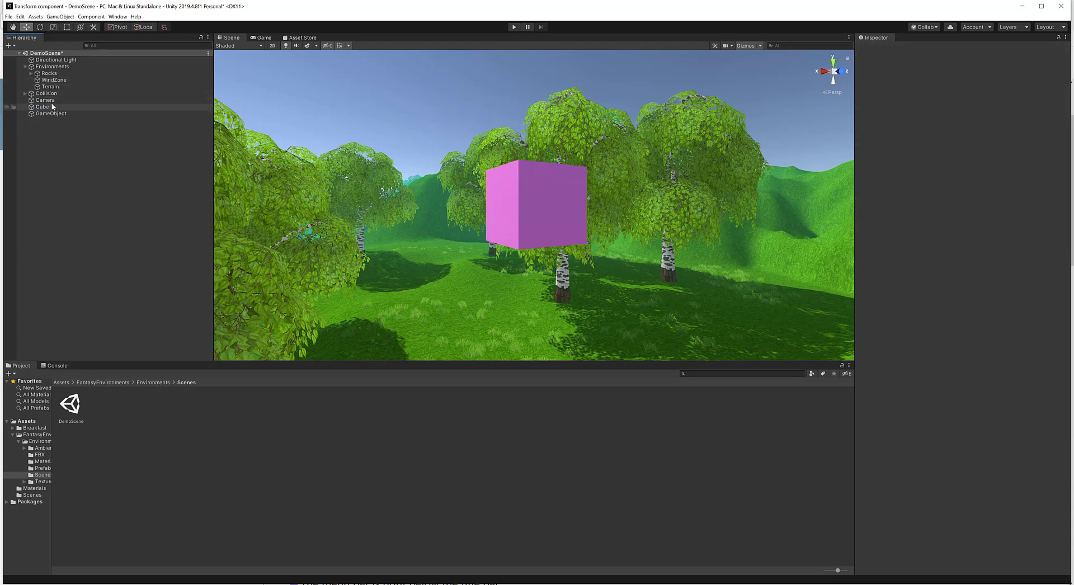
click(50, 100)
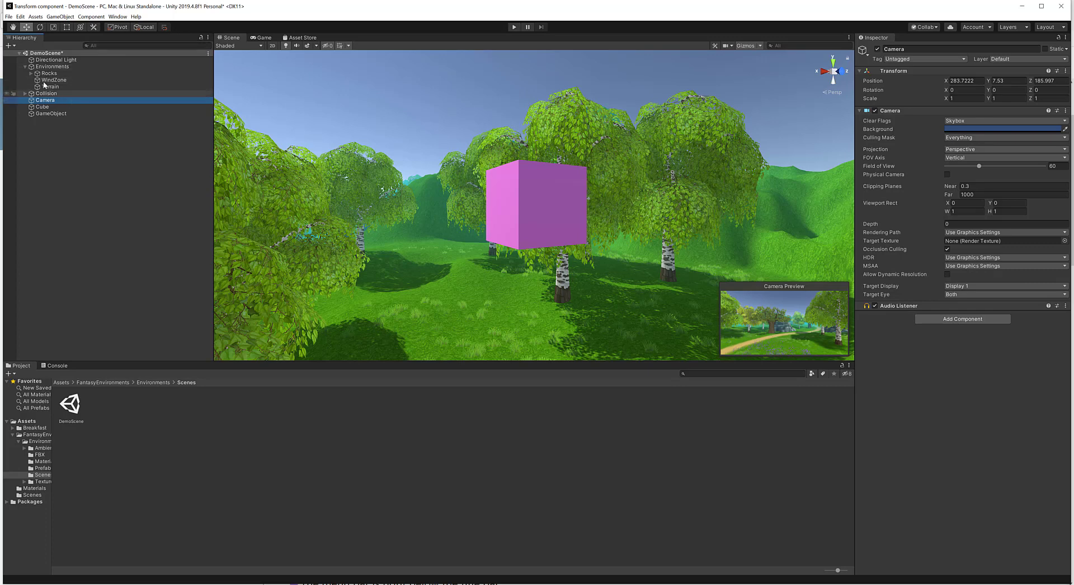
click(61, 16)
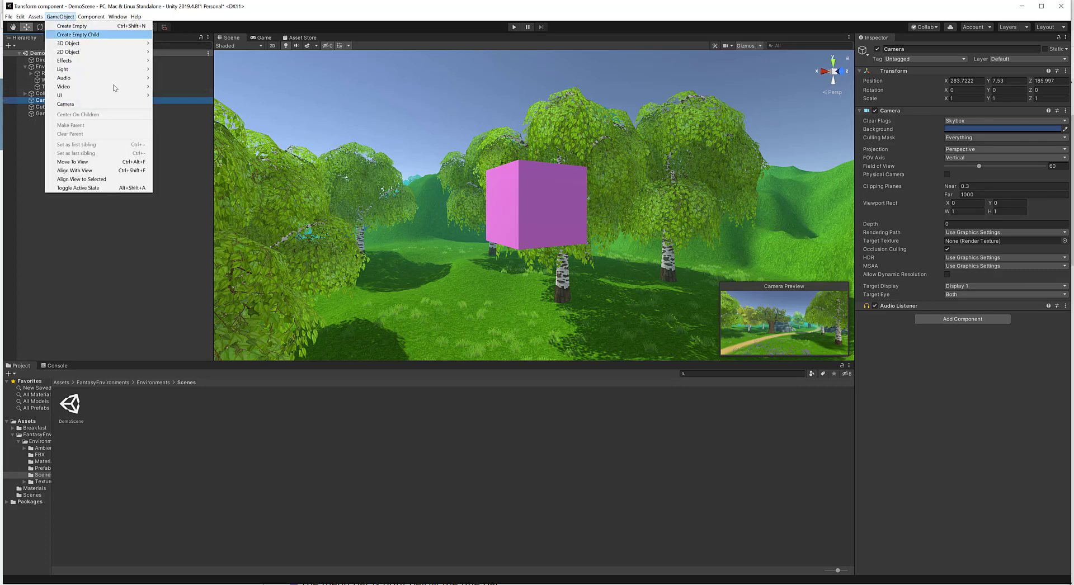
click(103, 171)
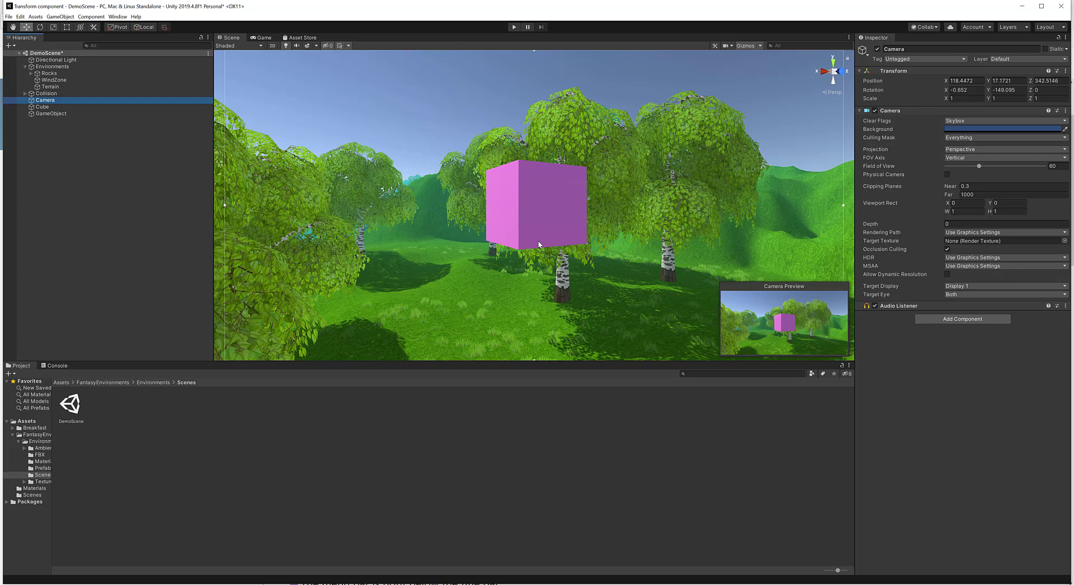
key(f)
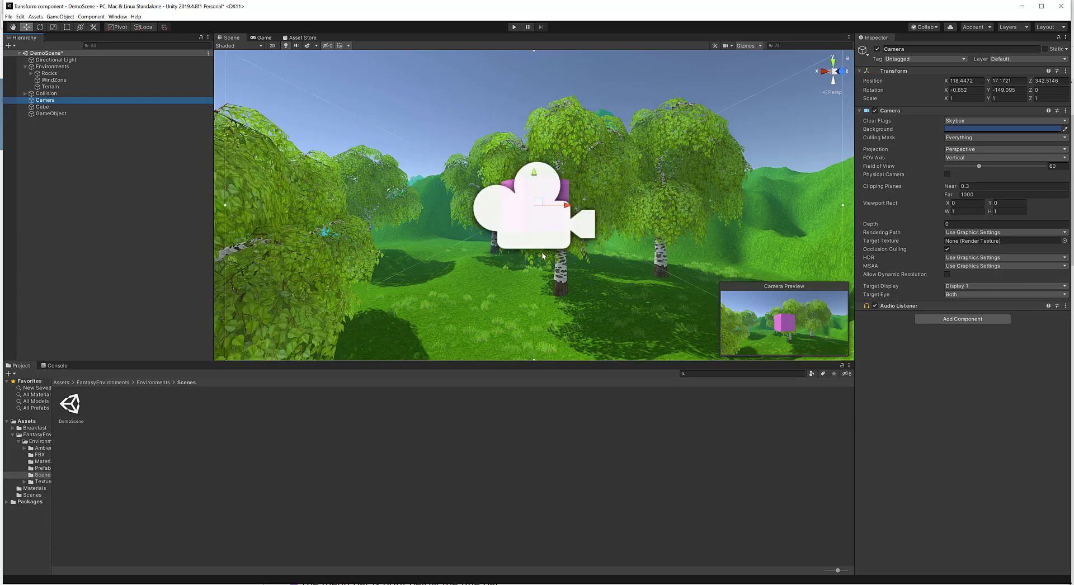
- Rotate the Camera object about its Y axis, setting the Y rotation to -201.5
scroll(541, 256, down, 5)
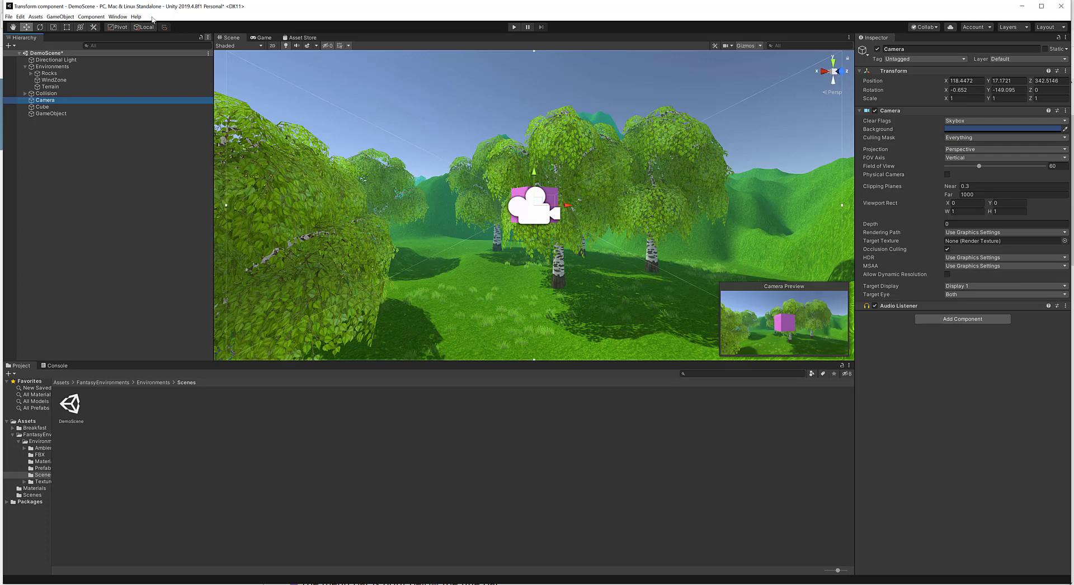
click(60, 17)
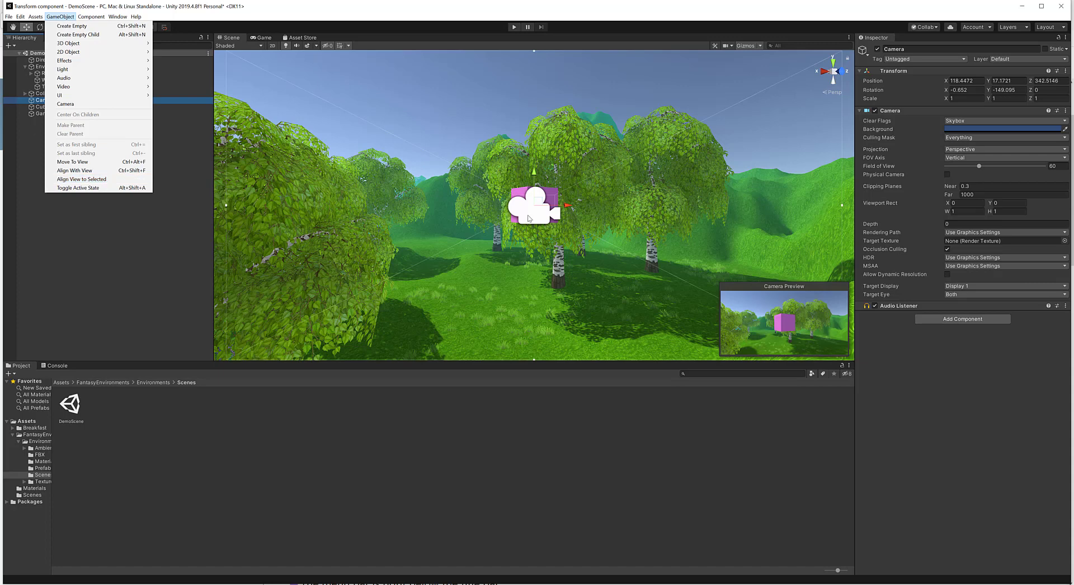
click(533, 216)
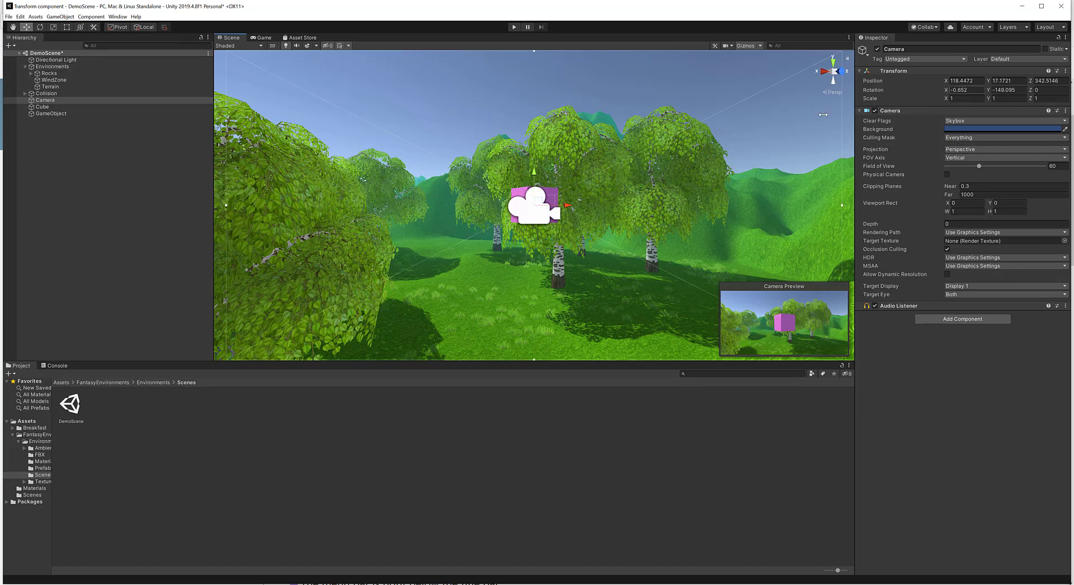
click(989, 92)
drag(989, 93, 929, 92)
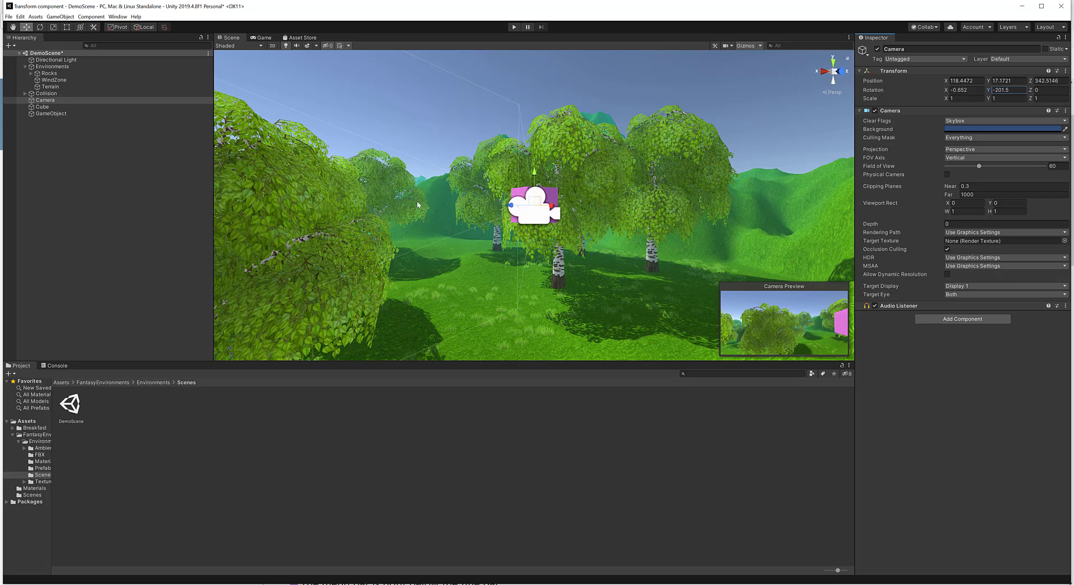
- Align the scene view to the Camera object using Align View to Selected
click(56, 100)
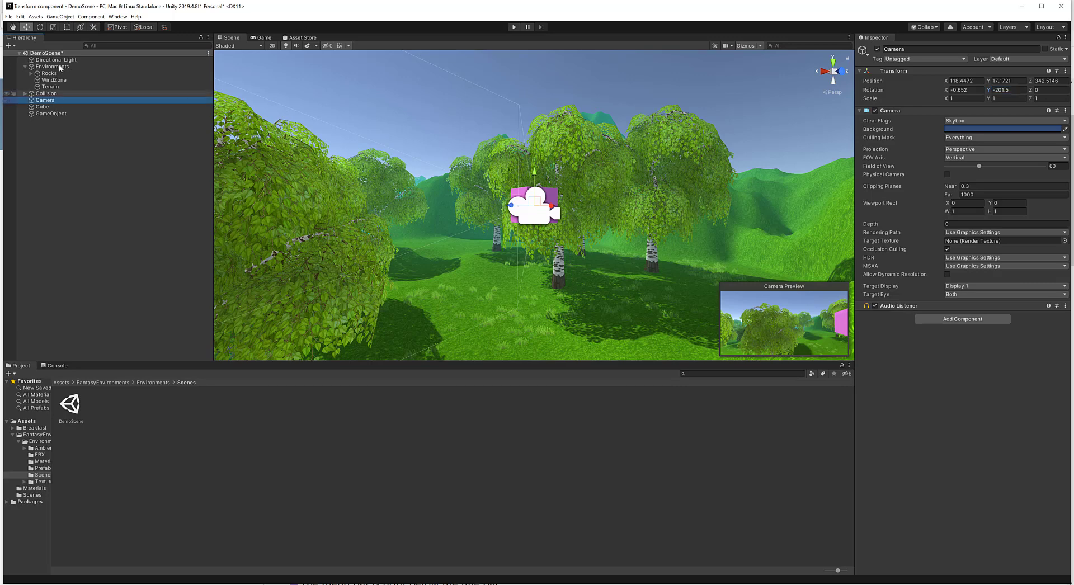
click(60, 17)
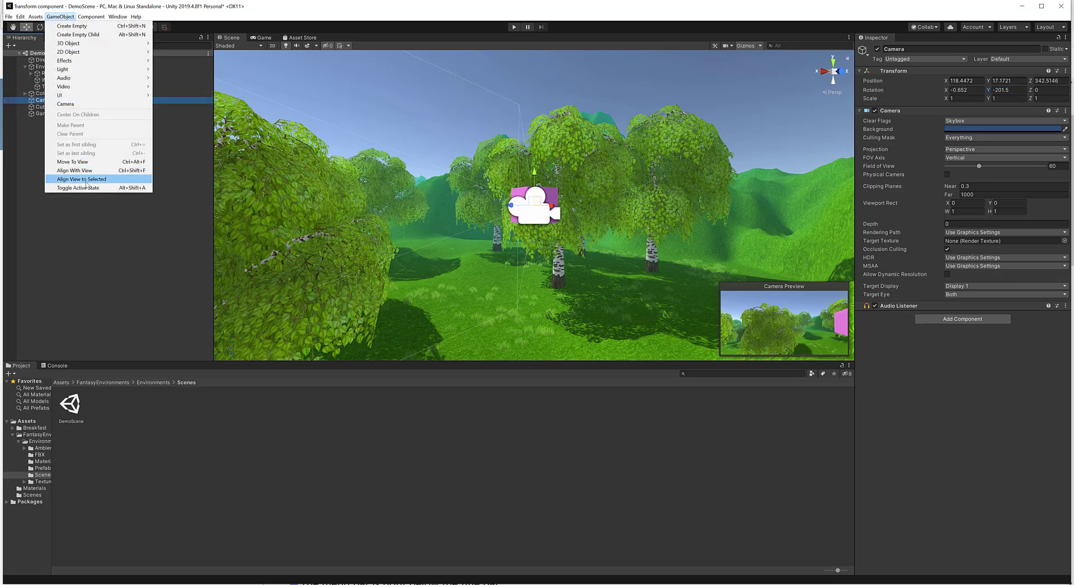
click(85, 179)
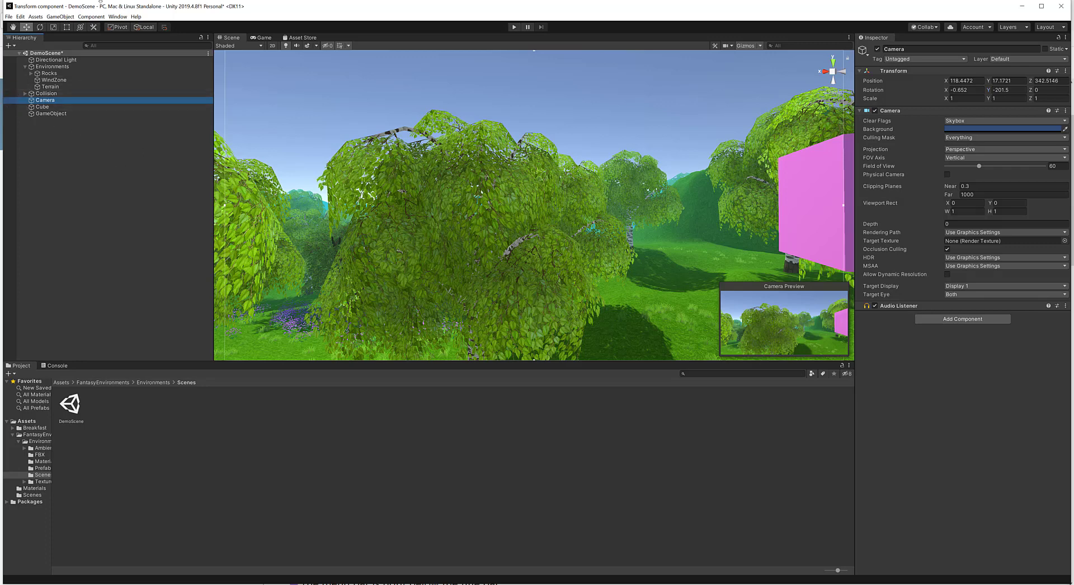
- Deactivate the pink Cube with Toggle Active State and reactivate it with the same command
click(64, 16)
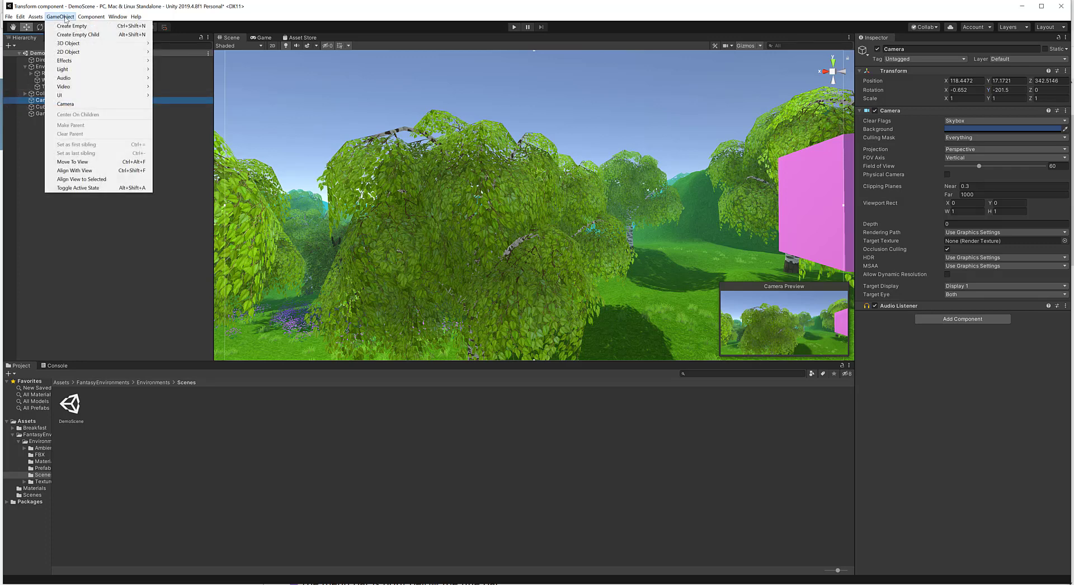
click(88, 188)
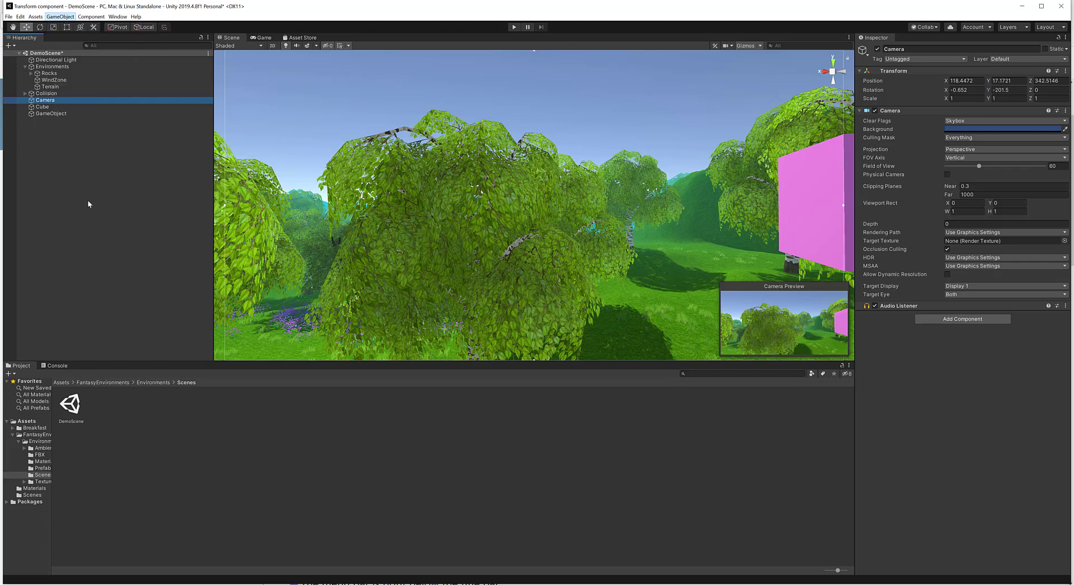
click(72, 107)
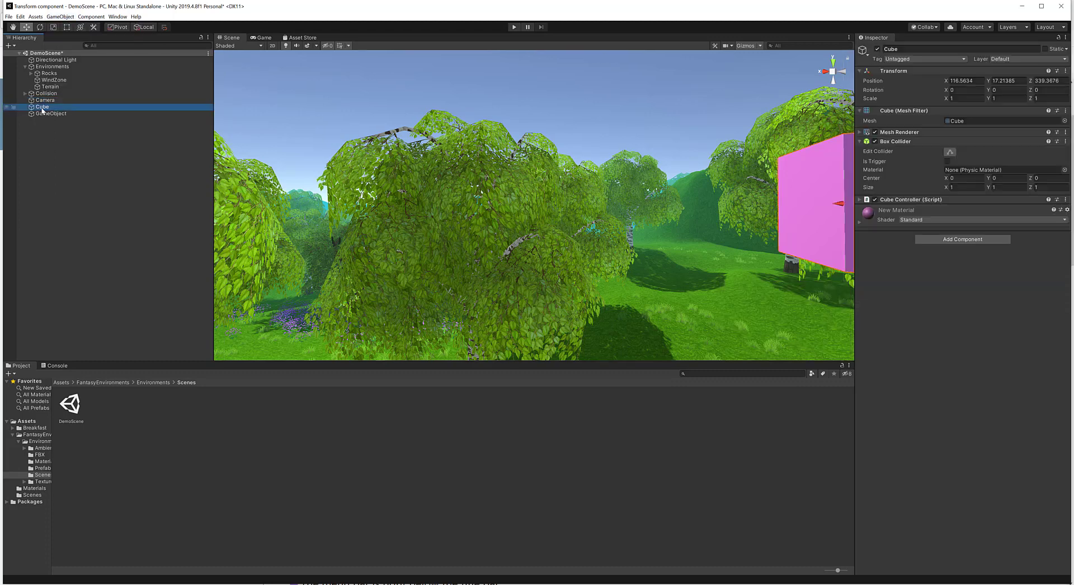
click(62, 16)
click(159, 289)
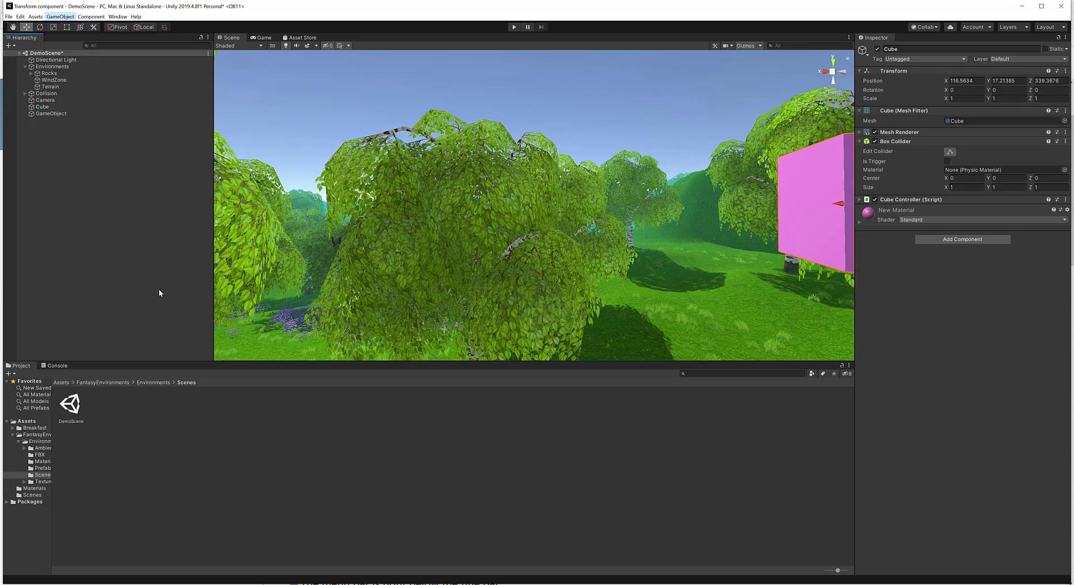
click(43, 107)
click(60, 16)
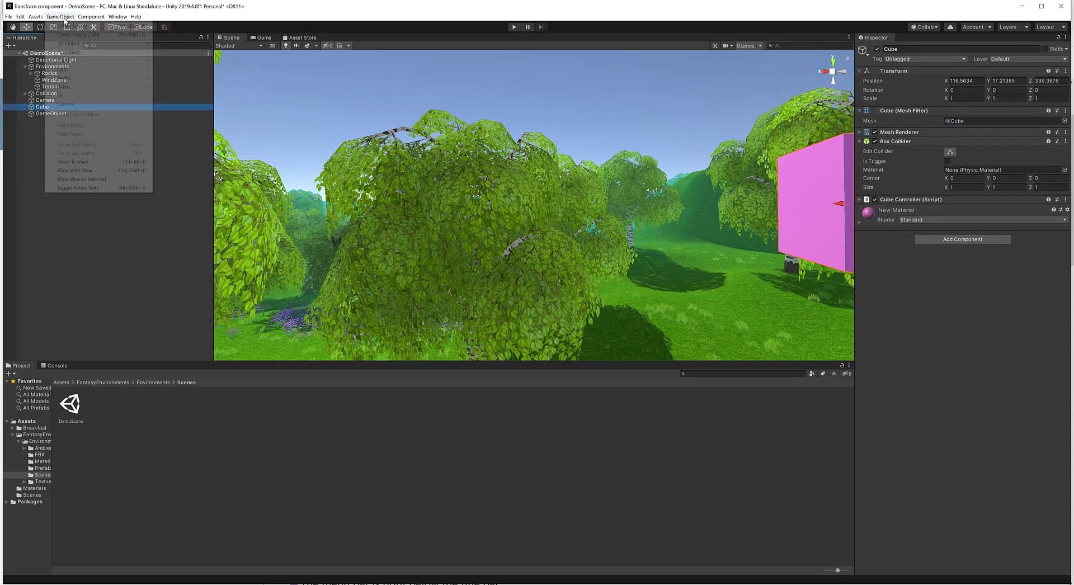
click(84, 188)
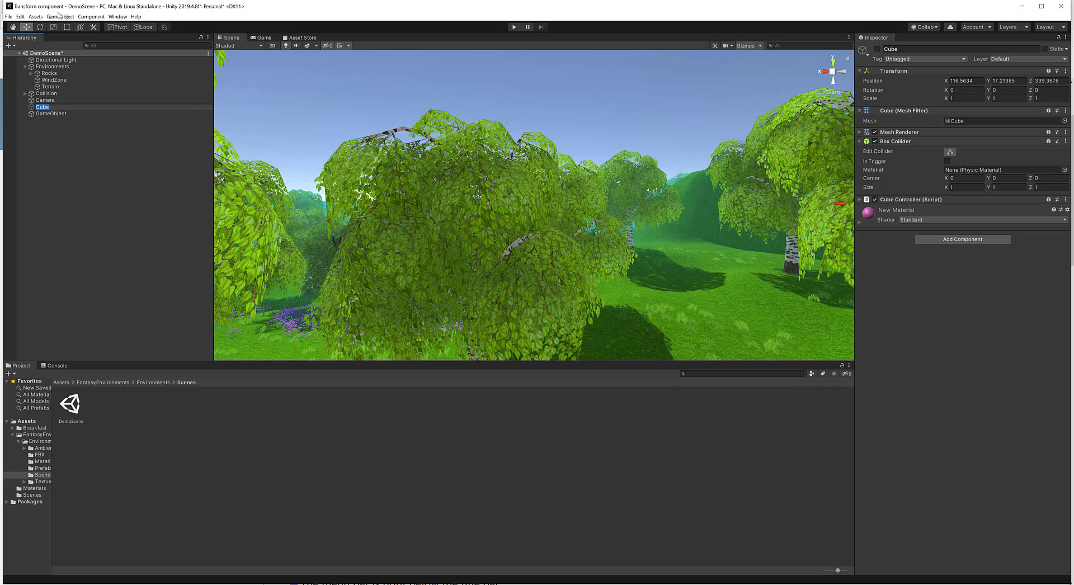
click(55, 106)
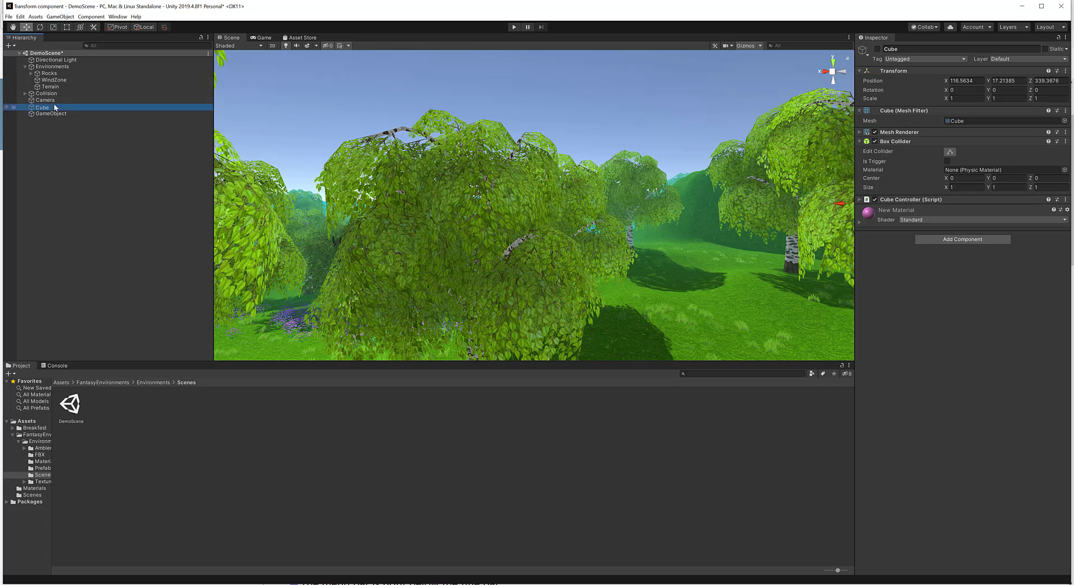
key(alt+shift+a)
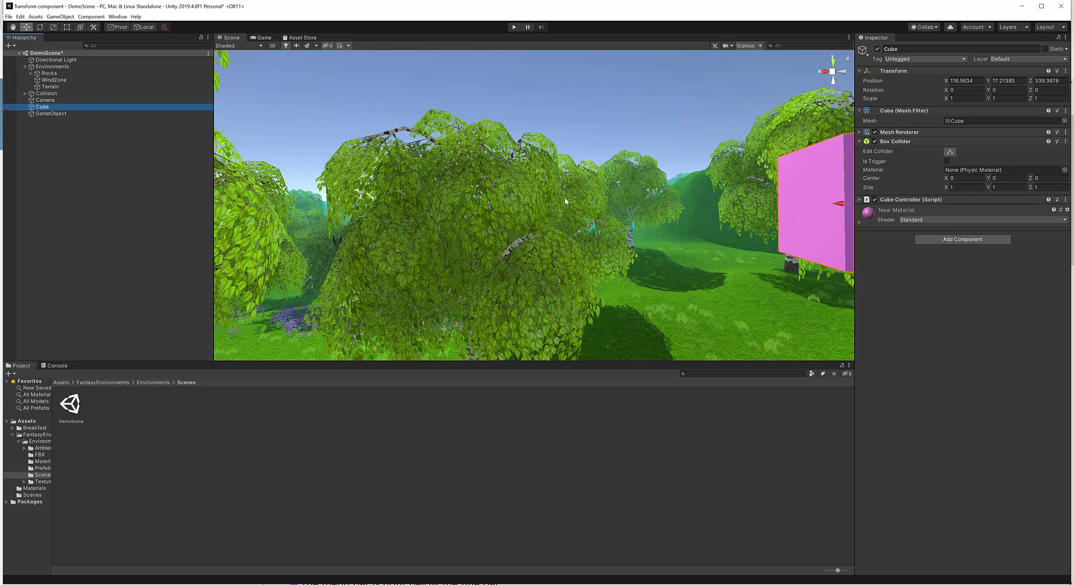
- Deactivate the Cube again with Toggle Active State while both it and the camera are in view
scroll(566, 199, down, 3)
scroll(569, 202, down, 2)
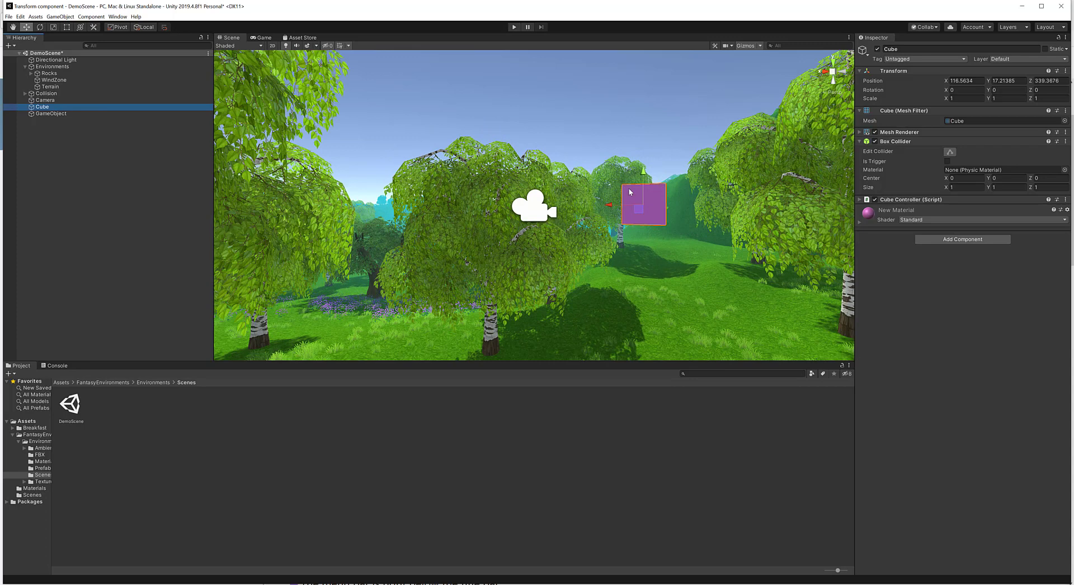
click(664, 203)
click(52, 108)
click(65, 17)
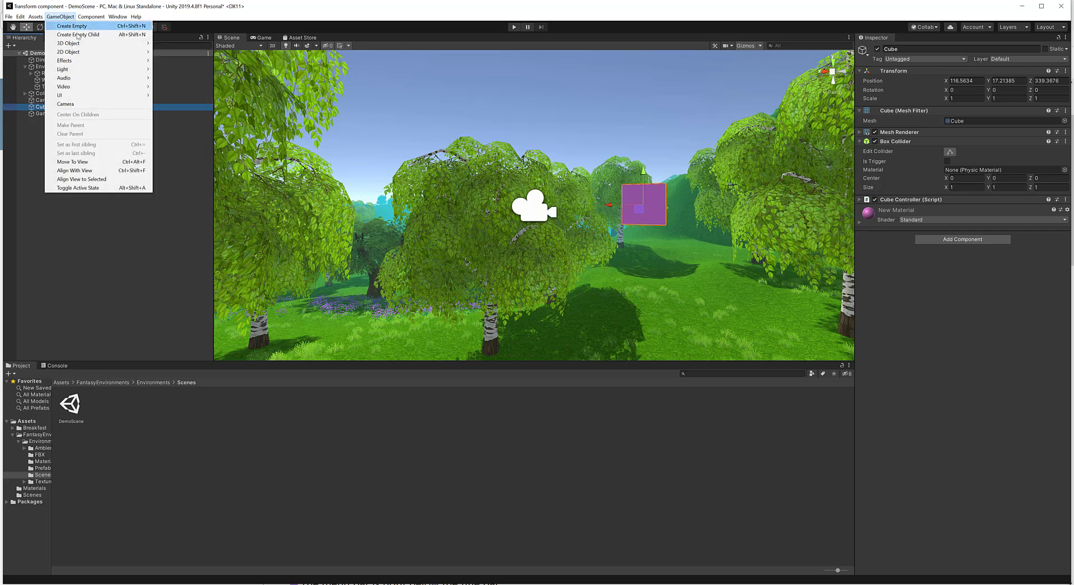
click(89, 190)
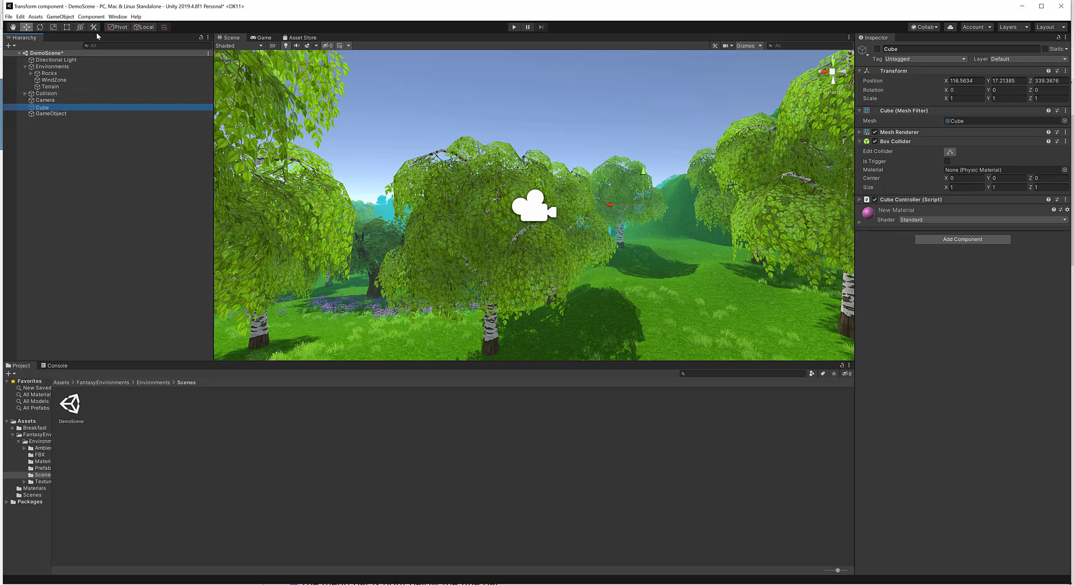
- Switch the Cube's active state on and off repeatedly in its object properties, leaving the Cube active
click(879, 49)
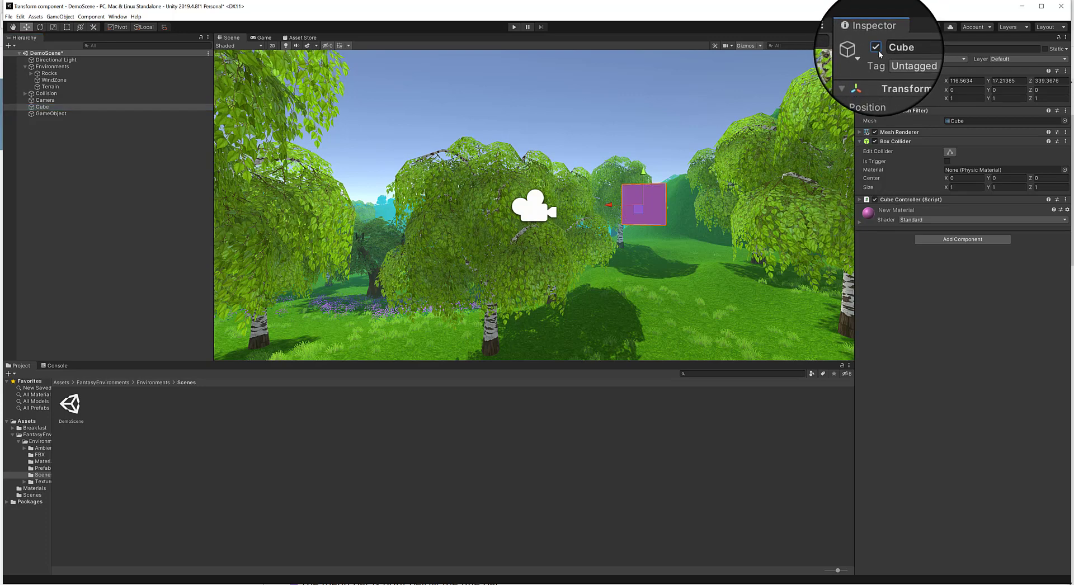
click(879, 50)
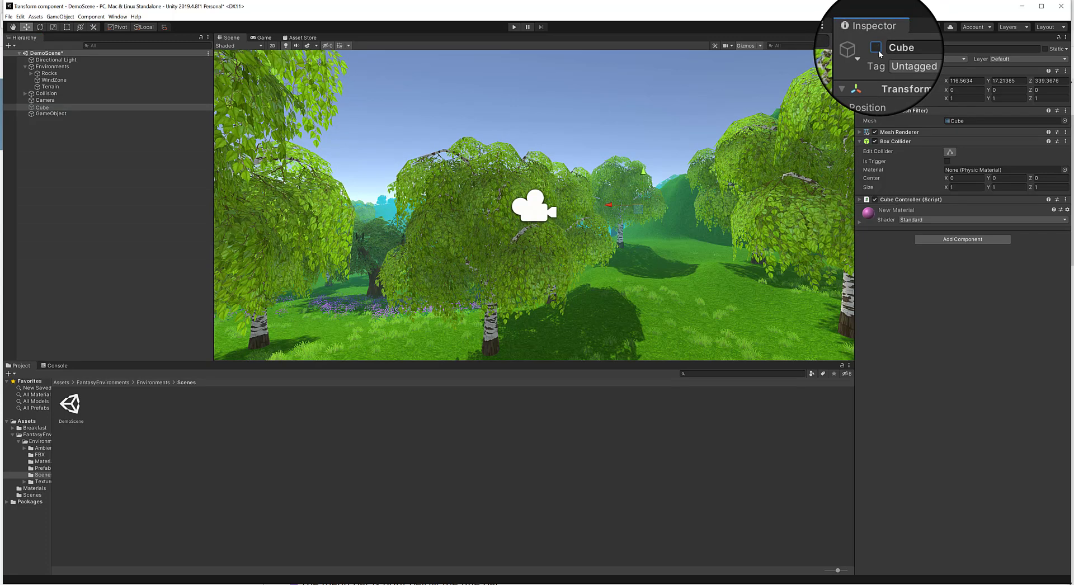
click(877, 48)
click(878, 49)
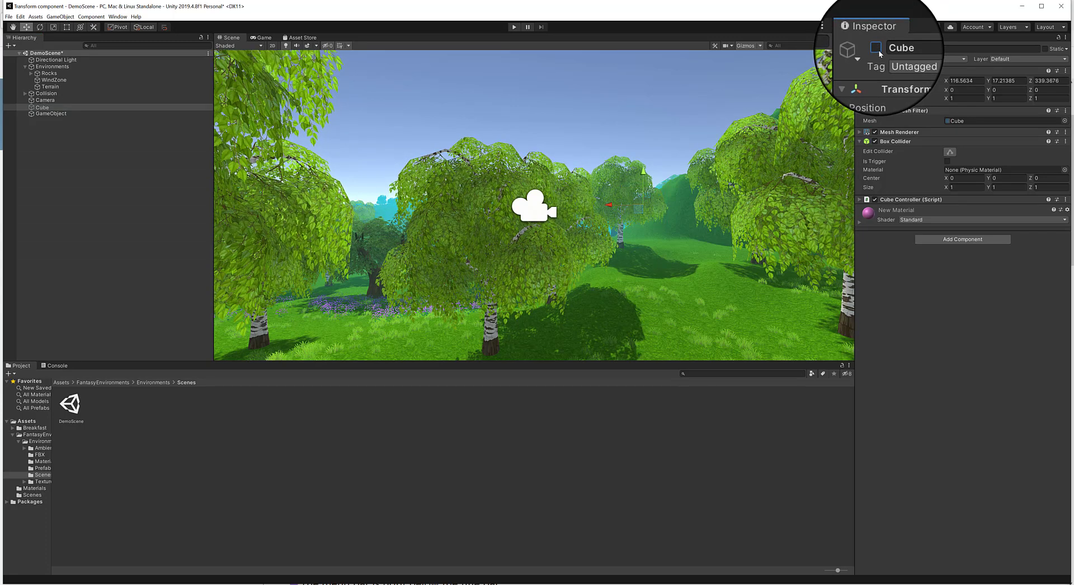
click(877, 49)
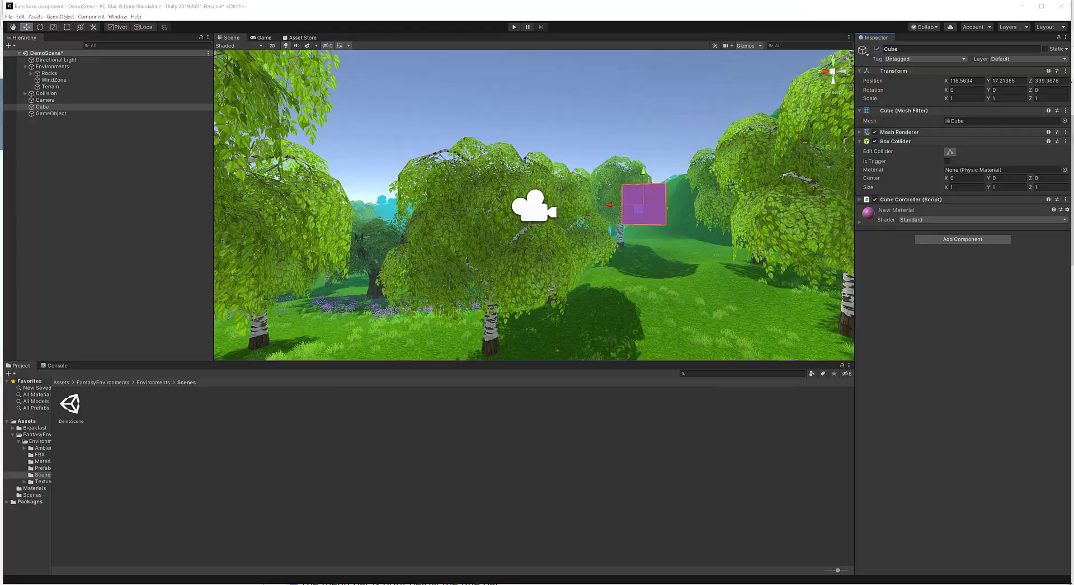